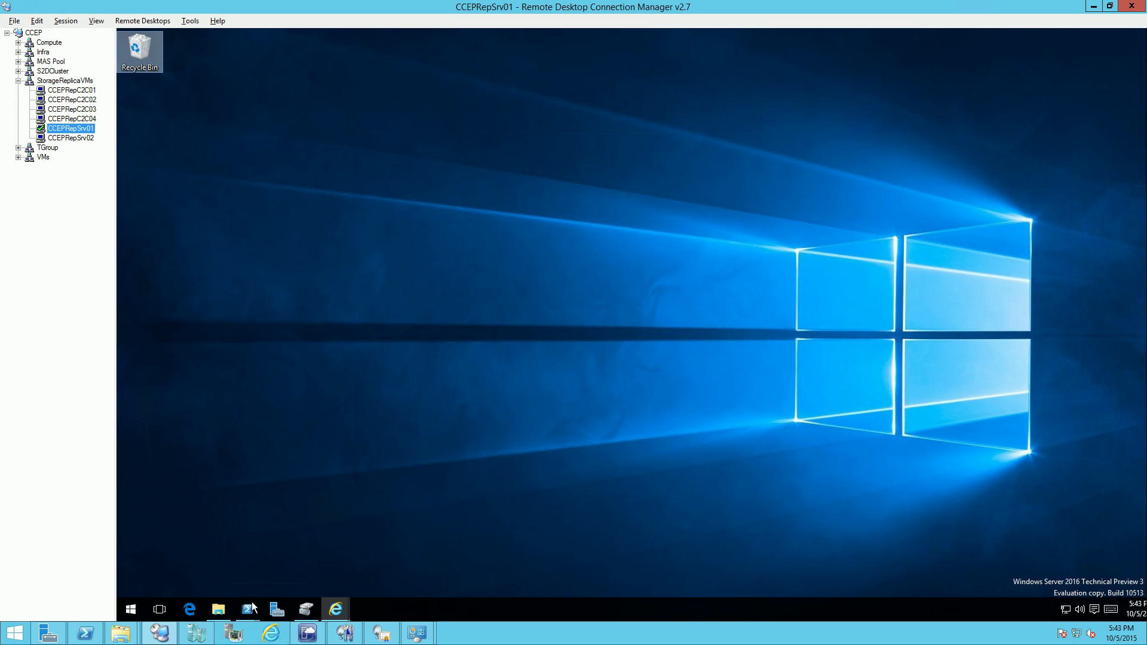
Step: Run .\S2STestTopology.ps1 in its PowerShell window to start the Test-SRTopology requirements test
{"action": "mouse_move", "coordinate": [252, 608]}
{"action": "left_click", "coordinate": [316, 570]}
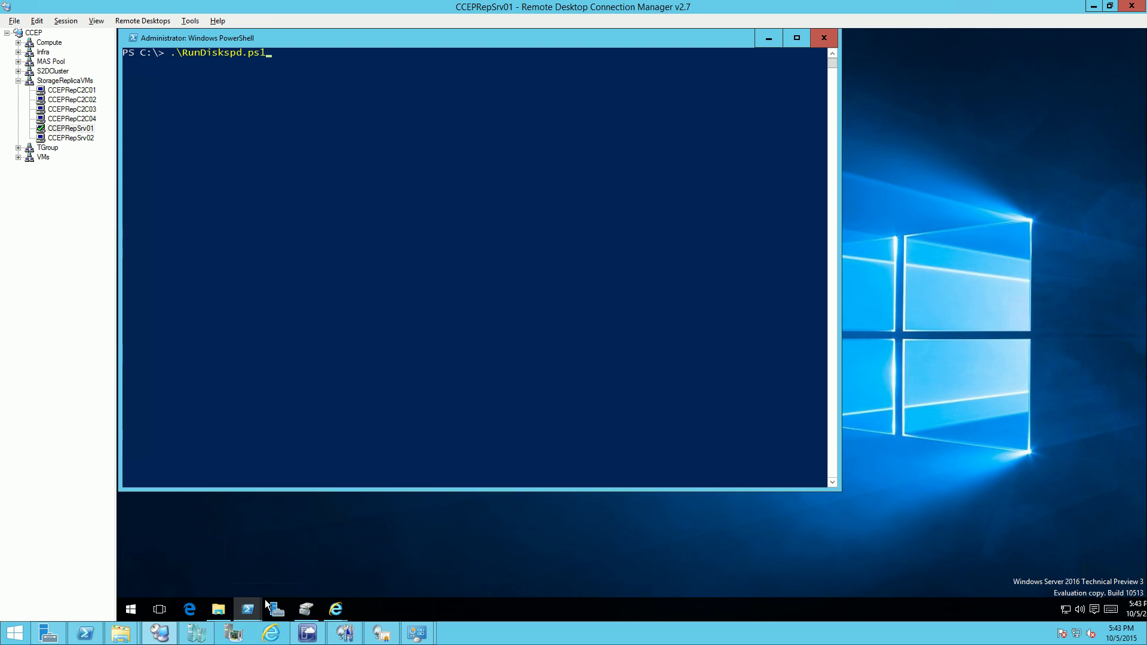
{"action": "mouse_move", "coordinate": [252, 610]}
{"action": "left_click", "coordinate": [221, 557]}
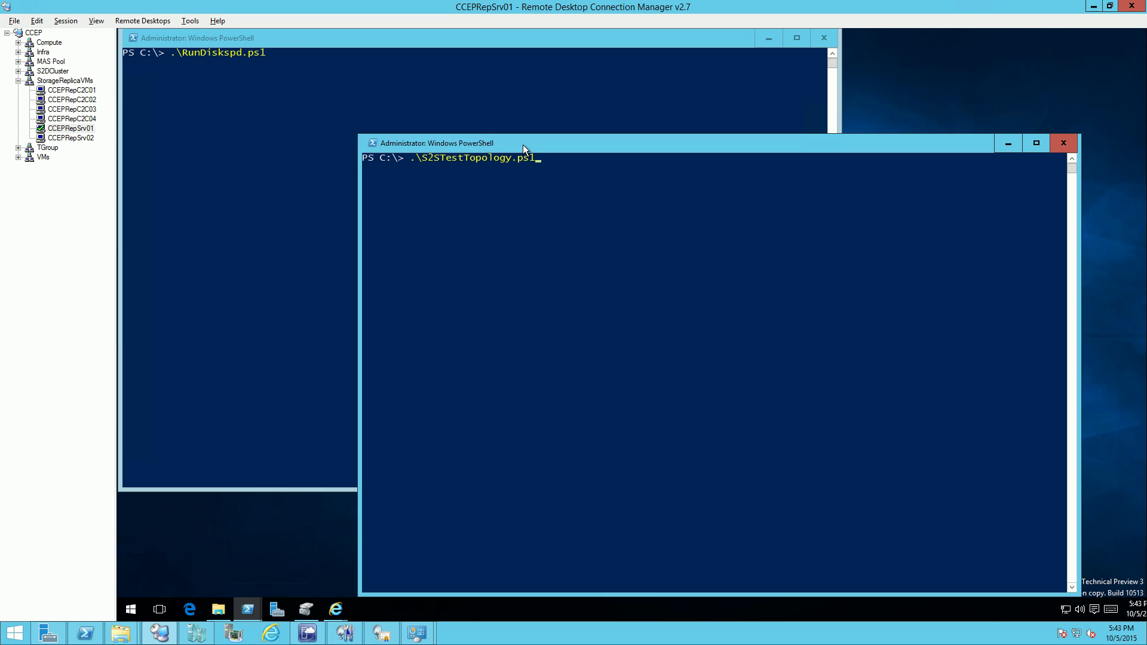
{"action": "left_click", "coordinate": [409, 39]}
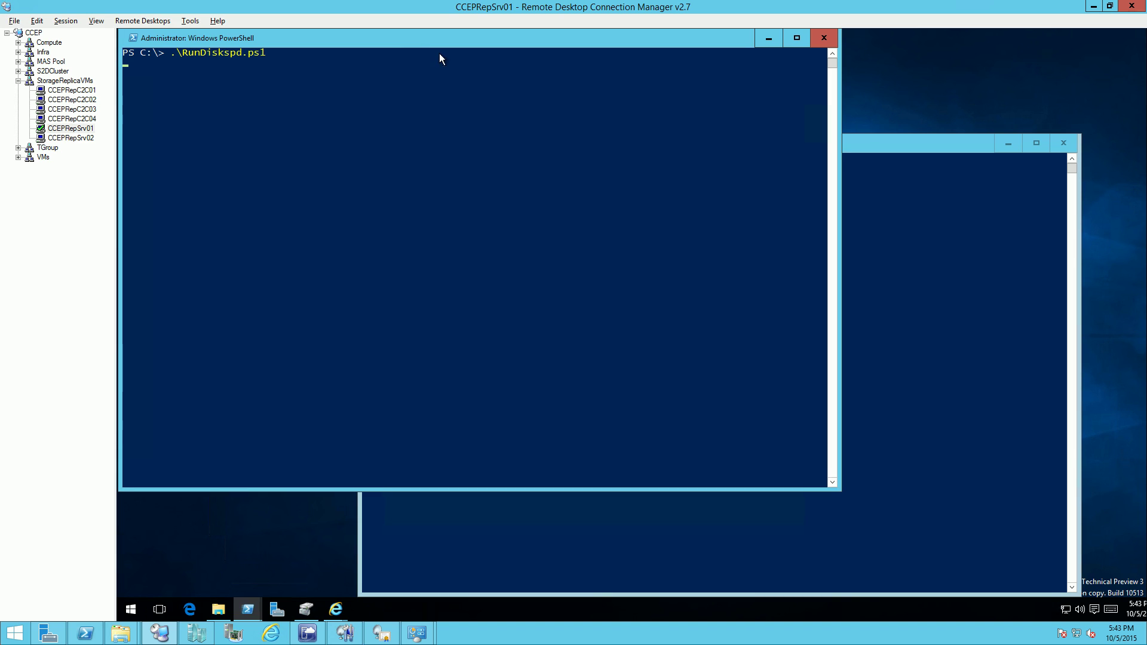
{"action": "left_click", "coordinate": [869, 146]}
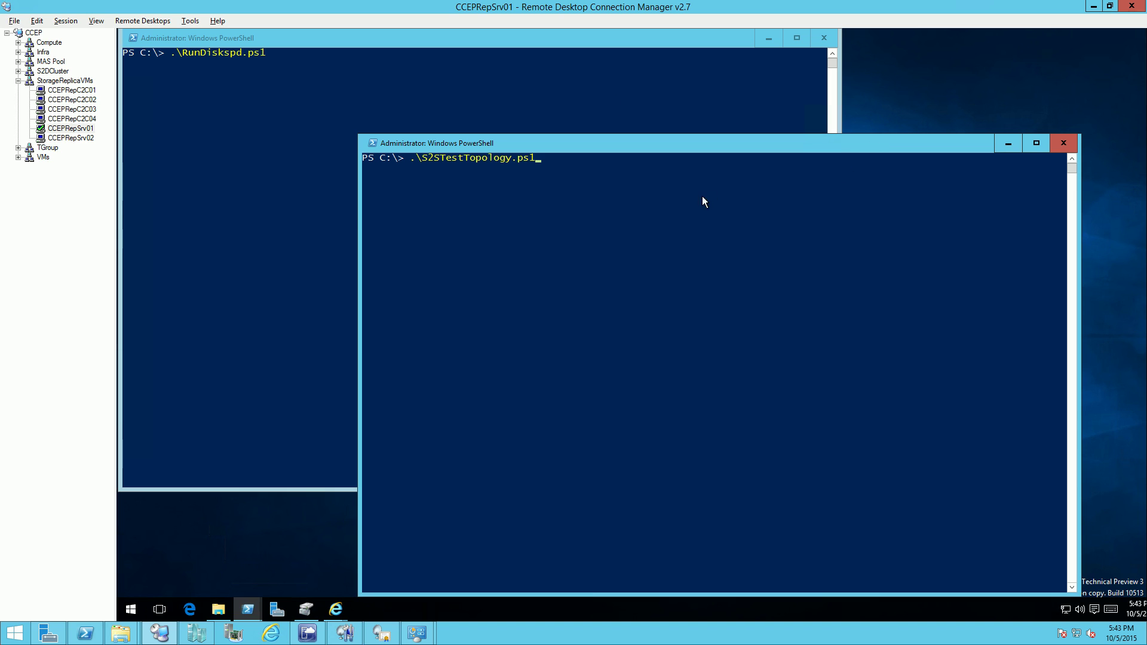
{"action": "key", "text": "Return"}
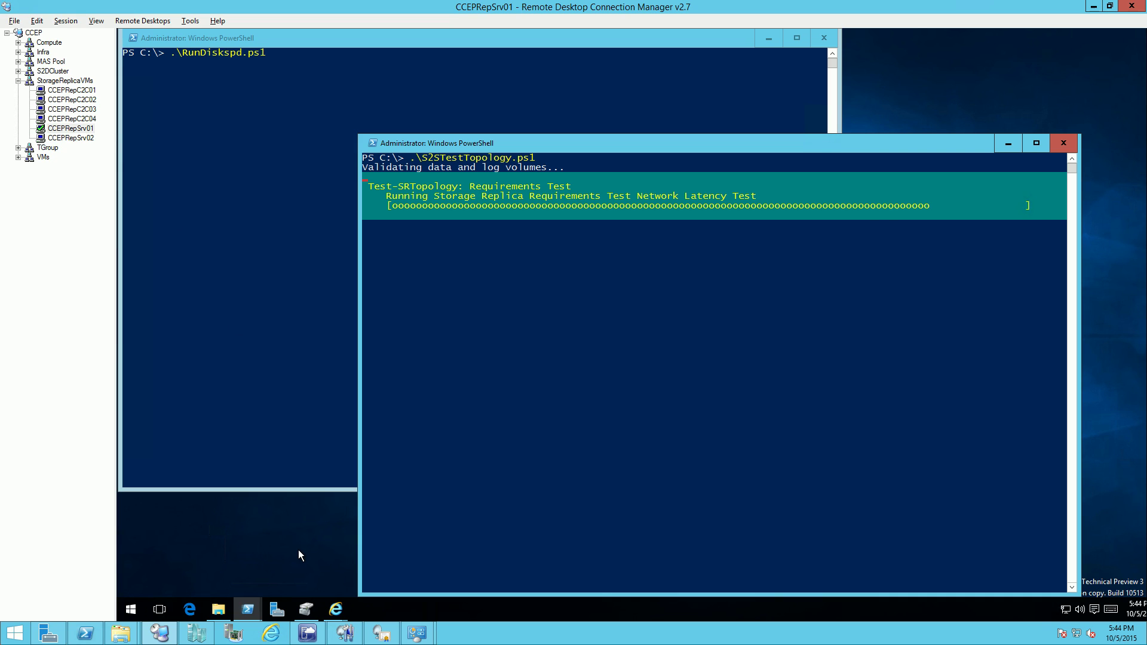
Step: Inspect the SRData (D:) and SRLogs (L:) partitions in Disk Management, then browse SRData (D:) in File Explorer
{"action": "left_click", "coordinate": [311, 613]}
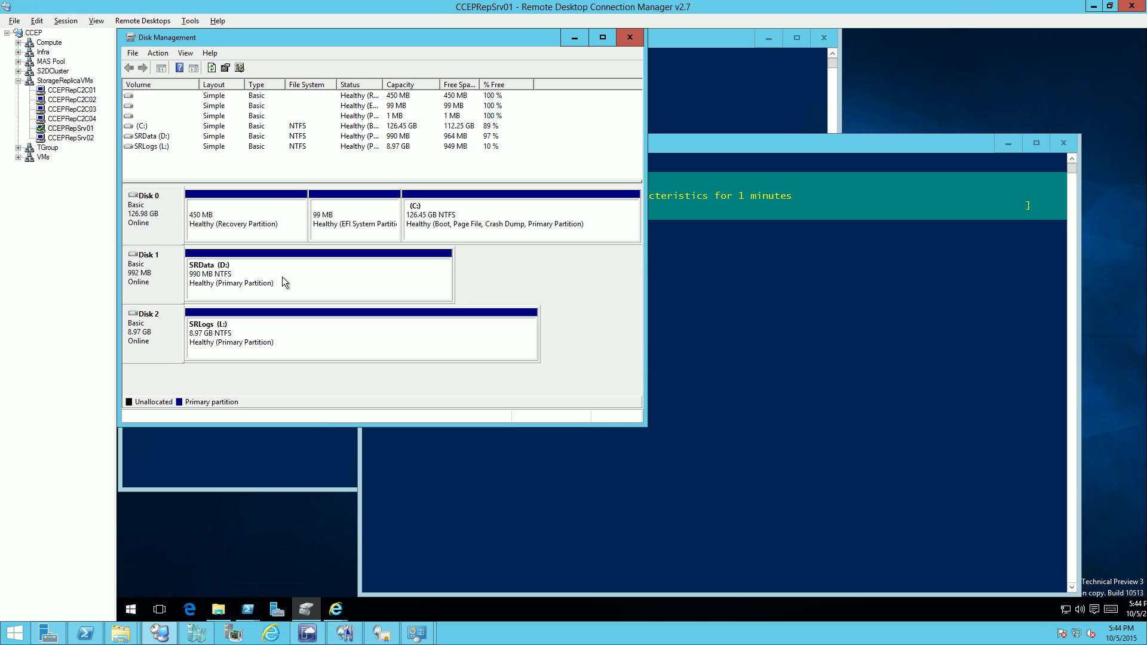
{"action": "left_click", "coordinate": [282, 278]}
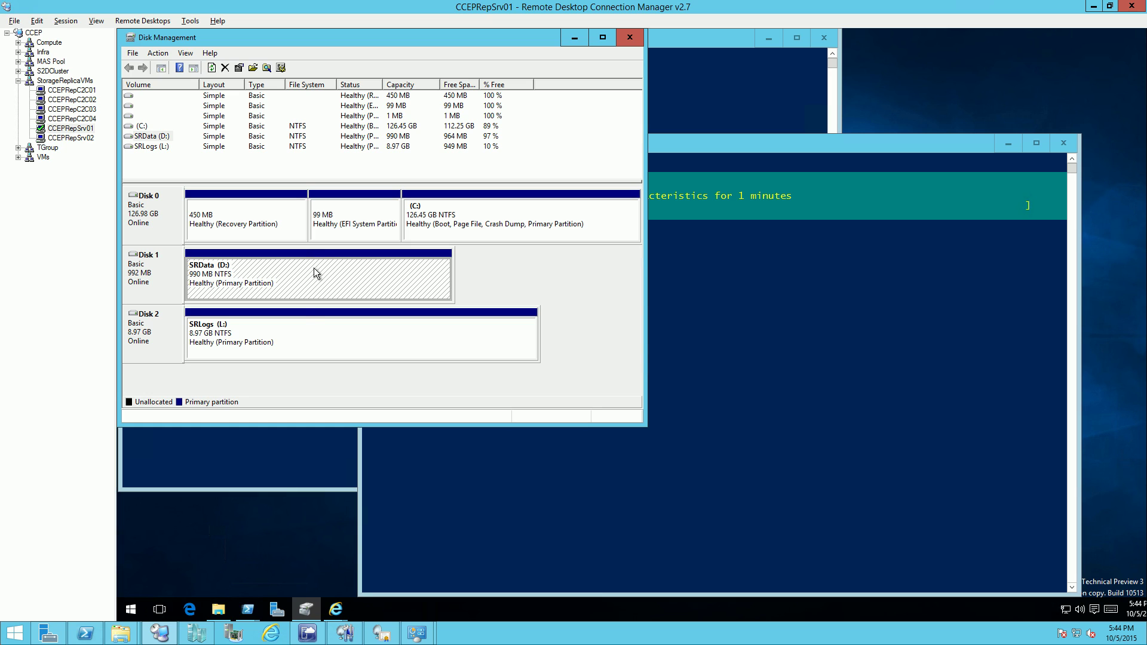
{"action": "left_click", "coordinate": [297, 335]}
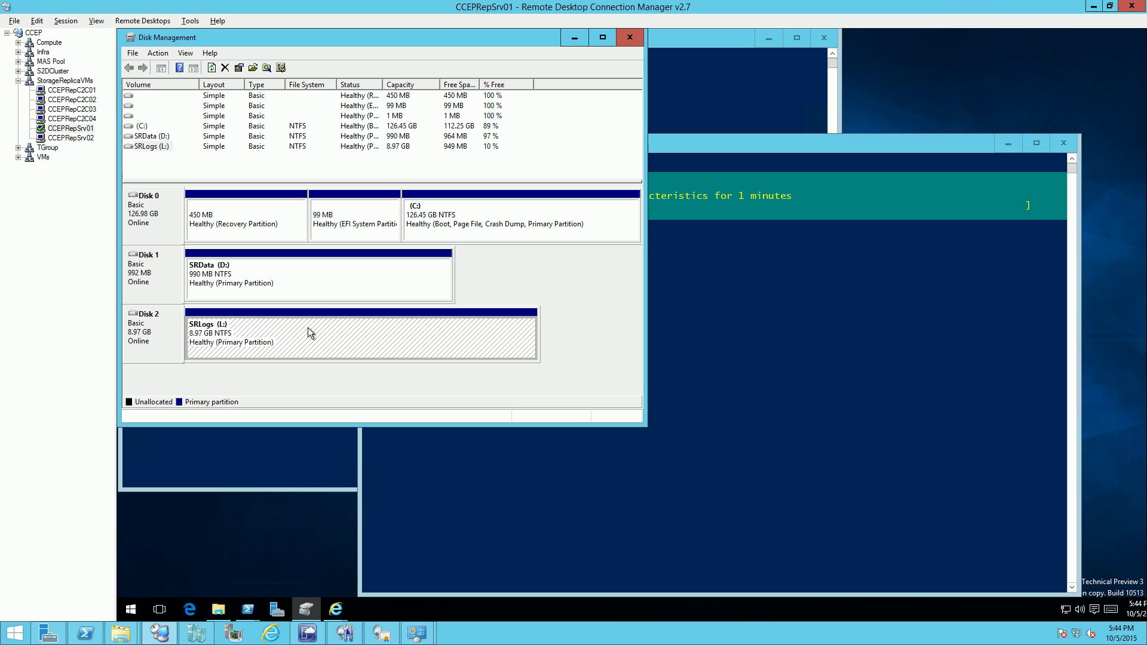
{"action": "left_click", "coordinate": [218, 609]}
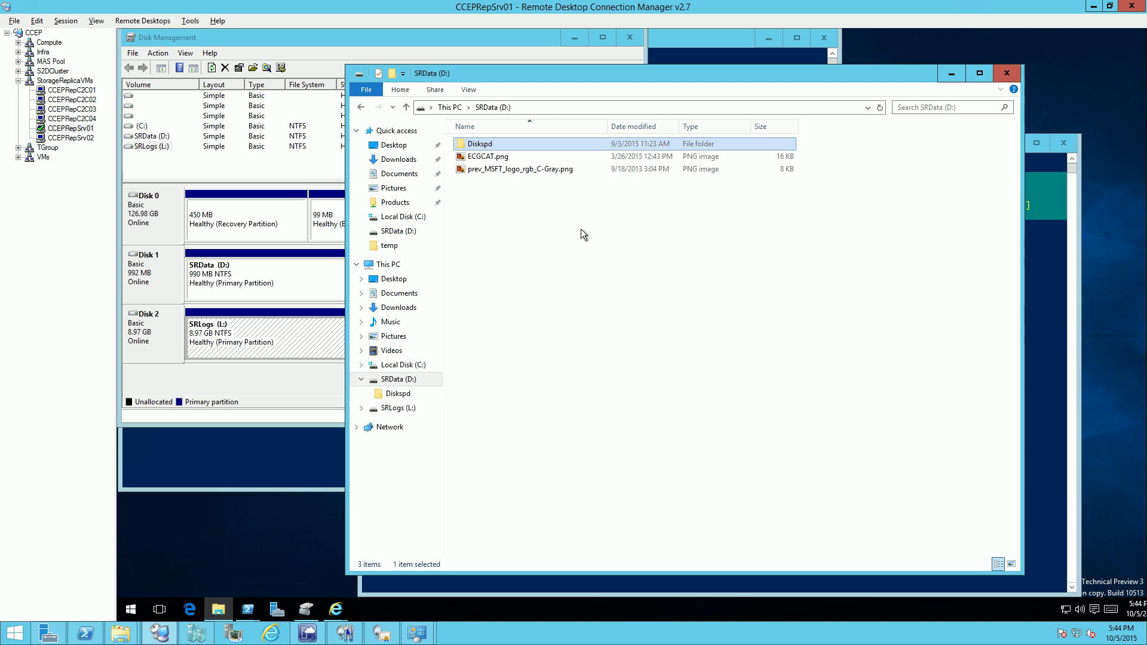
{"action": "double_click", "coordinate": [486, 149]}
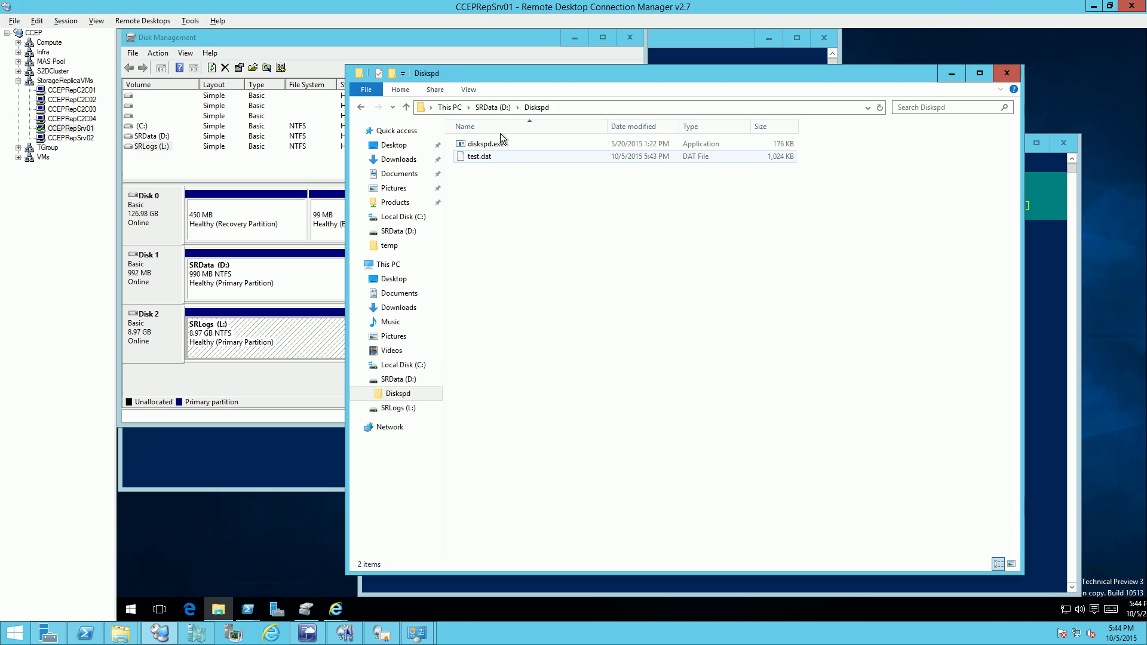
{"action": "left_click", "coordinate": [499, 110]}
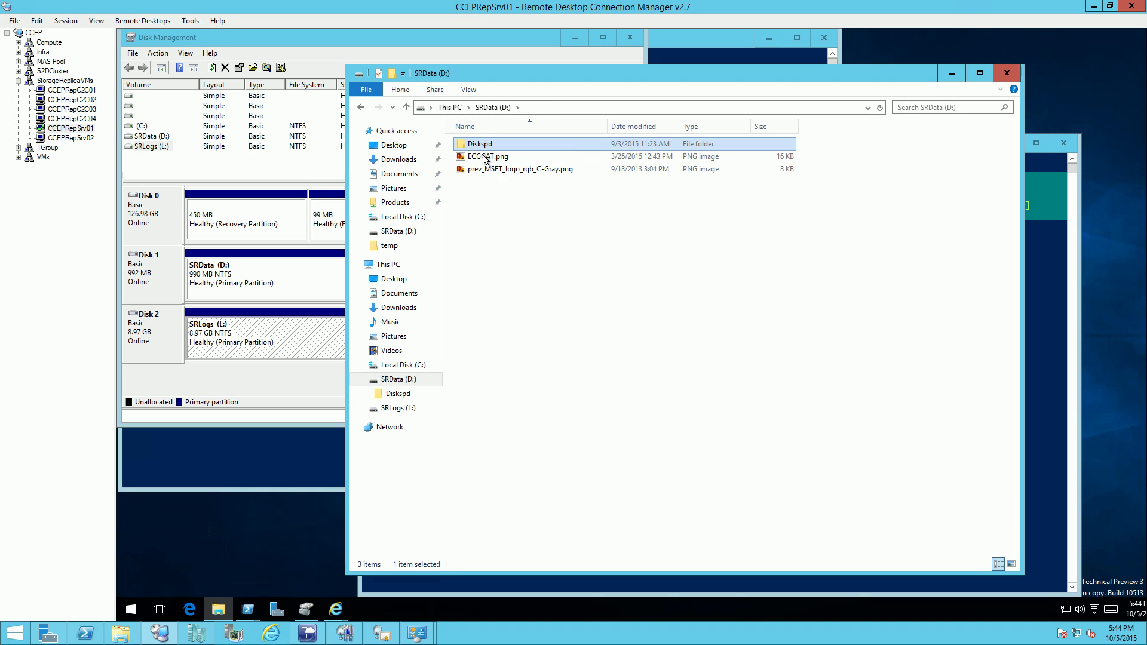
{"action": "double_click", "coordinate": [484, 157]}
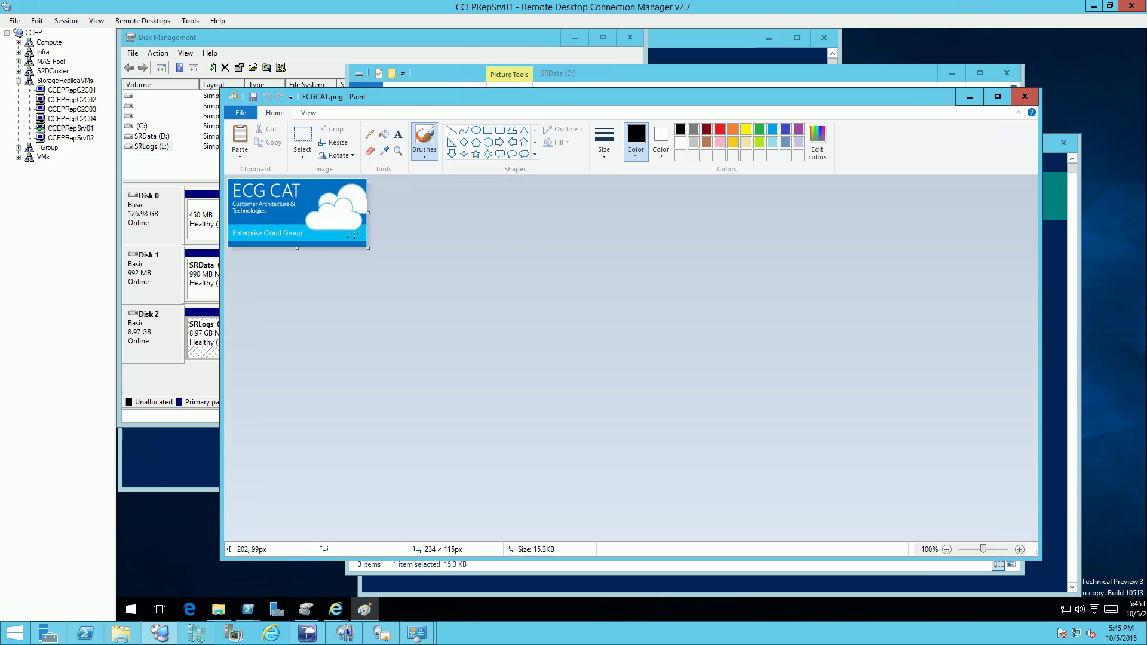
{"action": "left_click", "coordinate": [1023, 98]}
{"action": "double_click", "coordinate": [526, 171]}
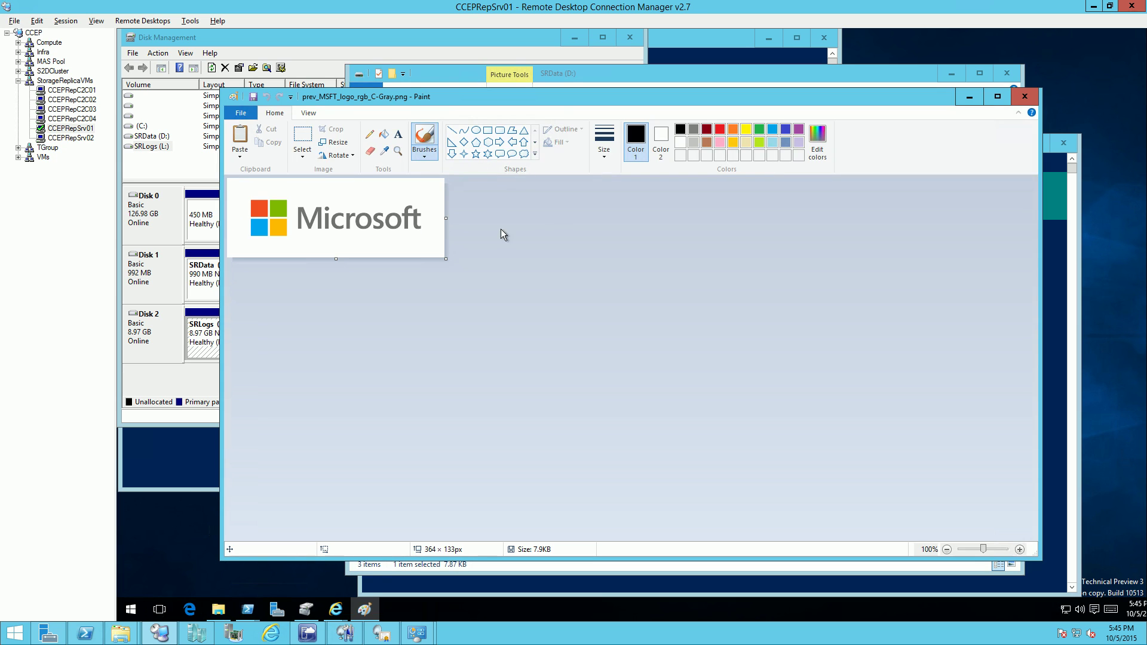
{"action": "left_click", "coordinate": [1024, 97]}
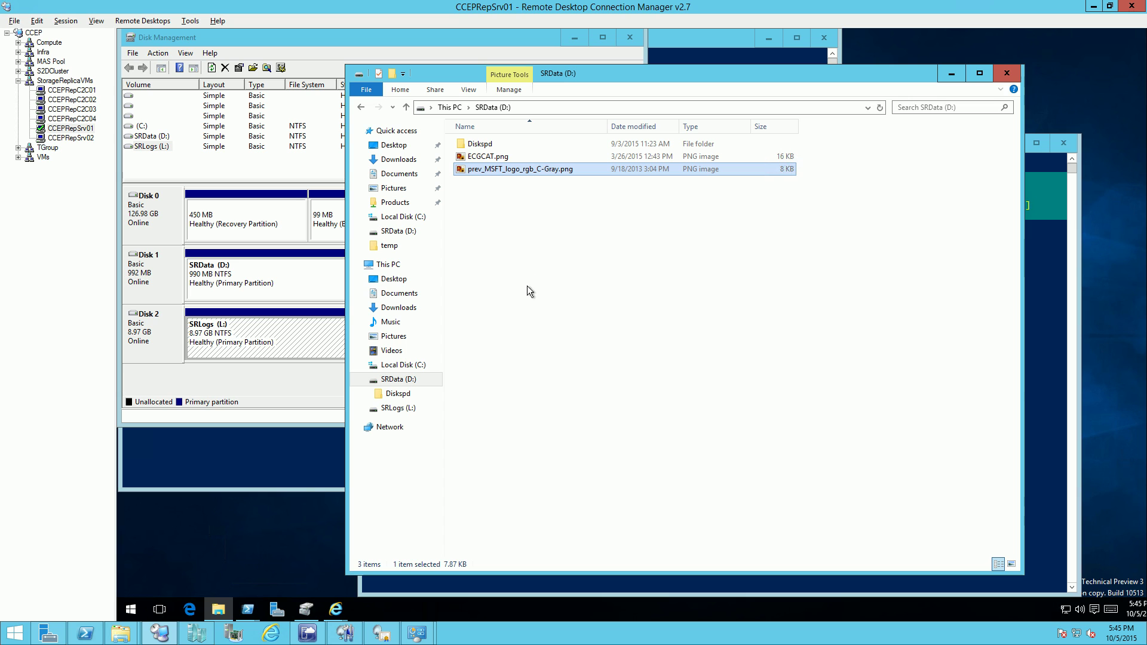
Step: On CCEPRepSrv02, browse TestSRTopologyRecoveryTest on SRData (D:), return to the drive, then switch back to CCEPRepSrv01
{"action": "left_click", "coordinate": [70, 139]}
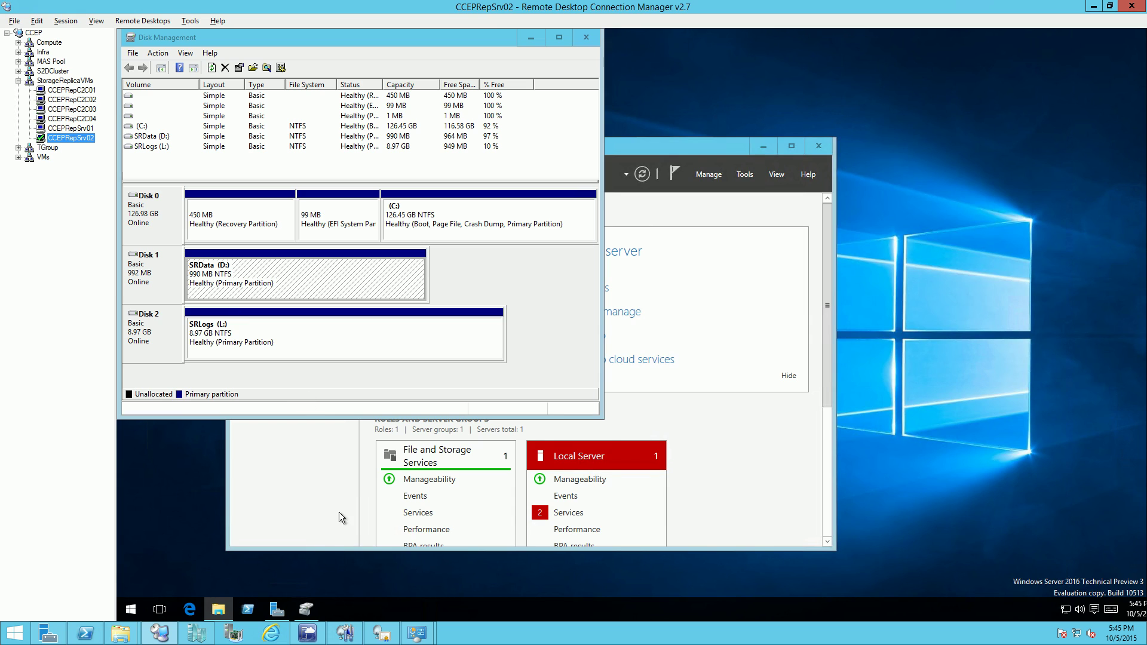
{"action": "left_click", "coordinate": [219, 609]}
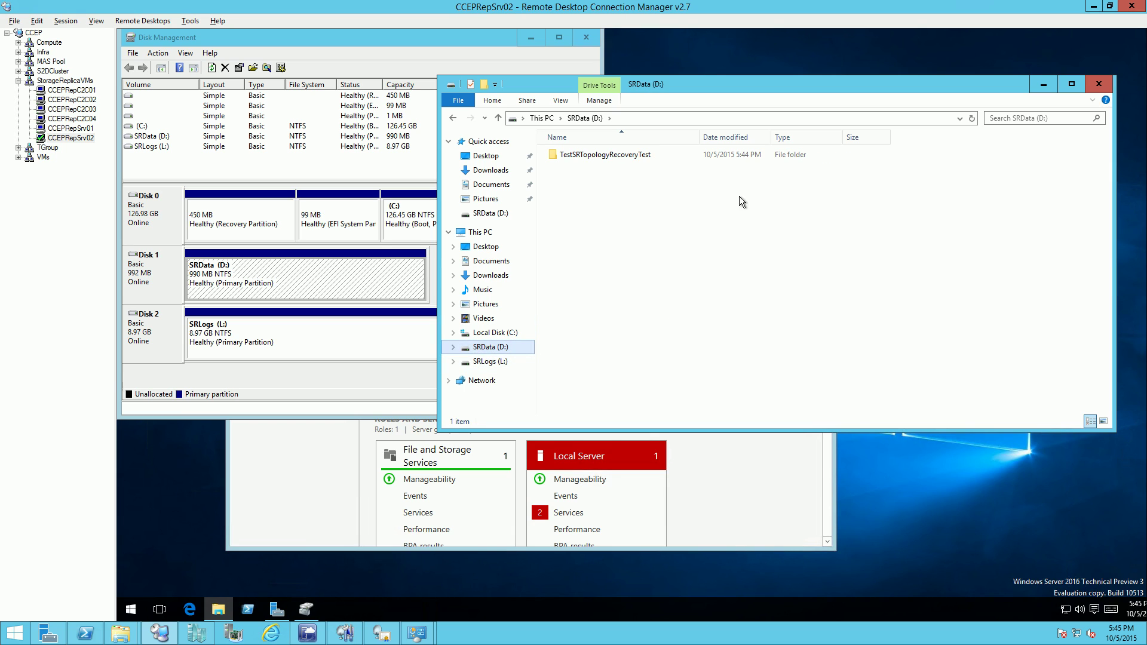
{"action": "left_click", "coordinate": [597, 160]}
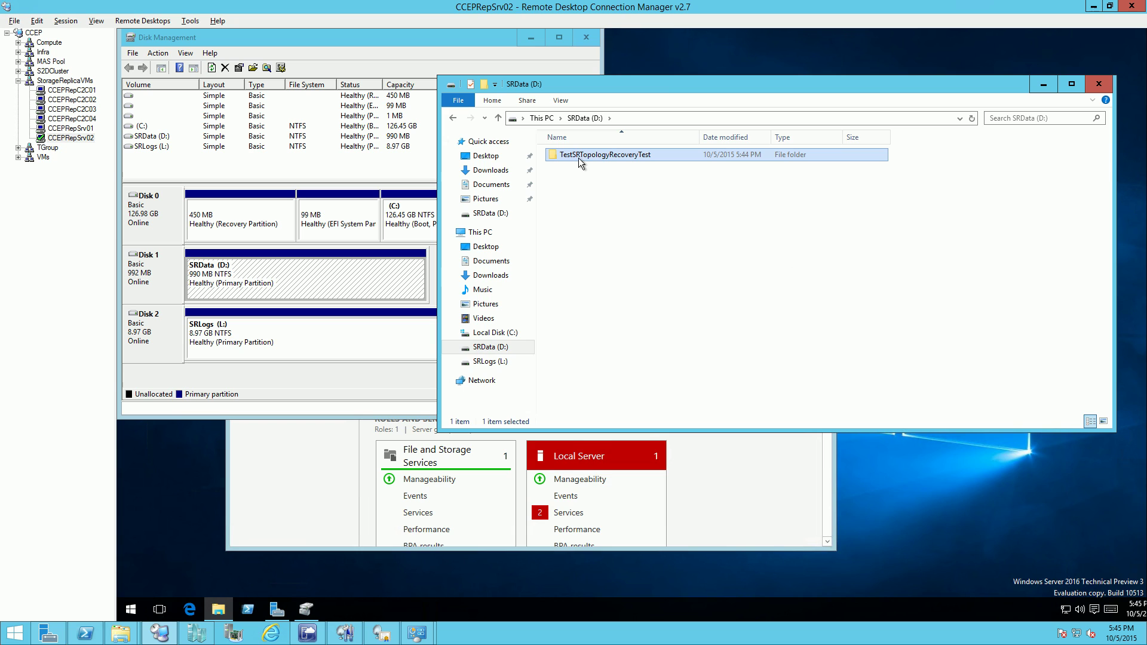
{"action": "double_click", "coordinate": [608, 158]}
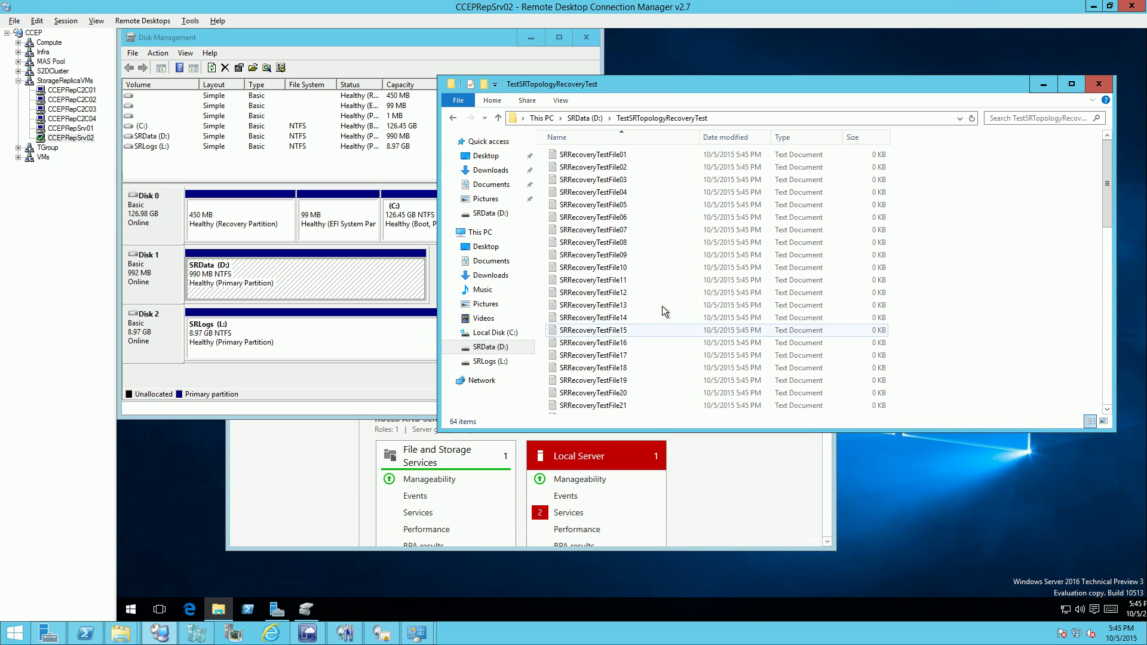
{"action": "scroll", "coordinate": [663, 314], "scroll_direction": "down", "scroll_amount": 10}
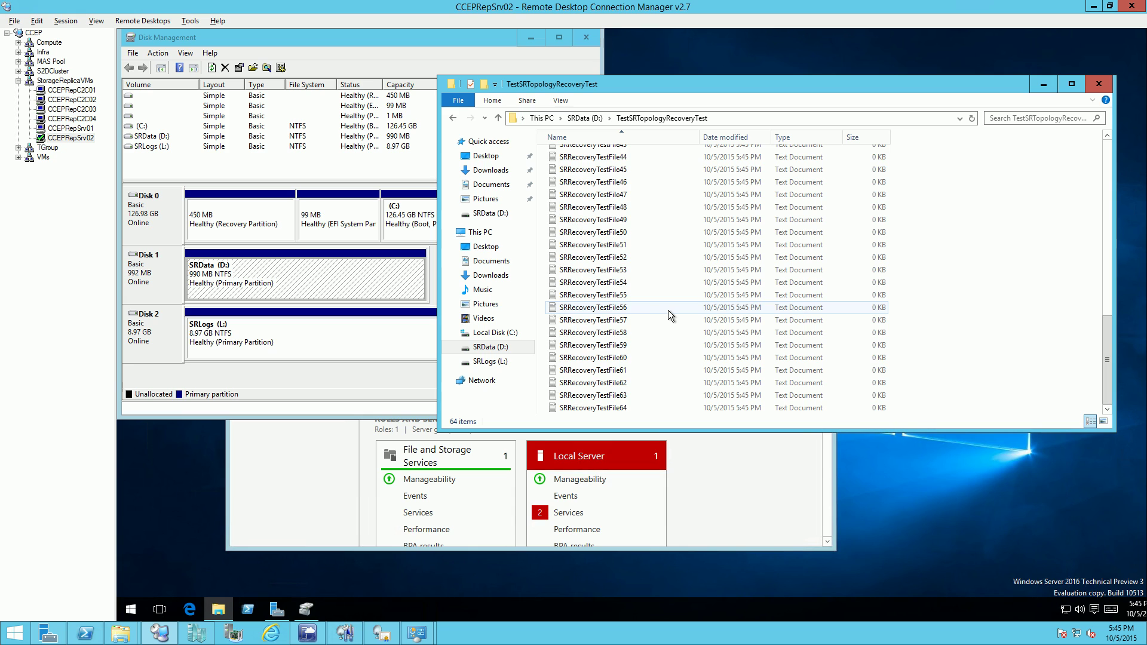
{"action": "scroll", "coordinate": [670, 313], "scroll_direction": "up", "scroll_amount": 10}
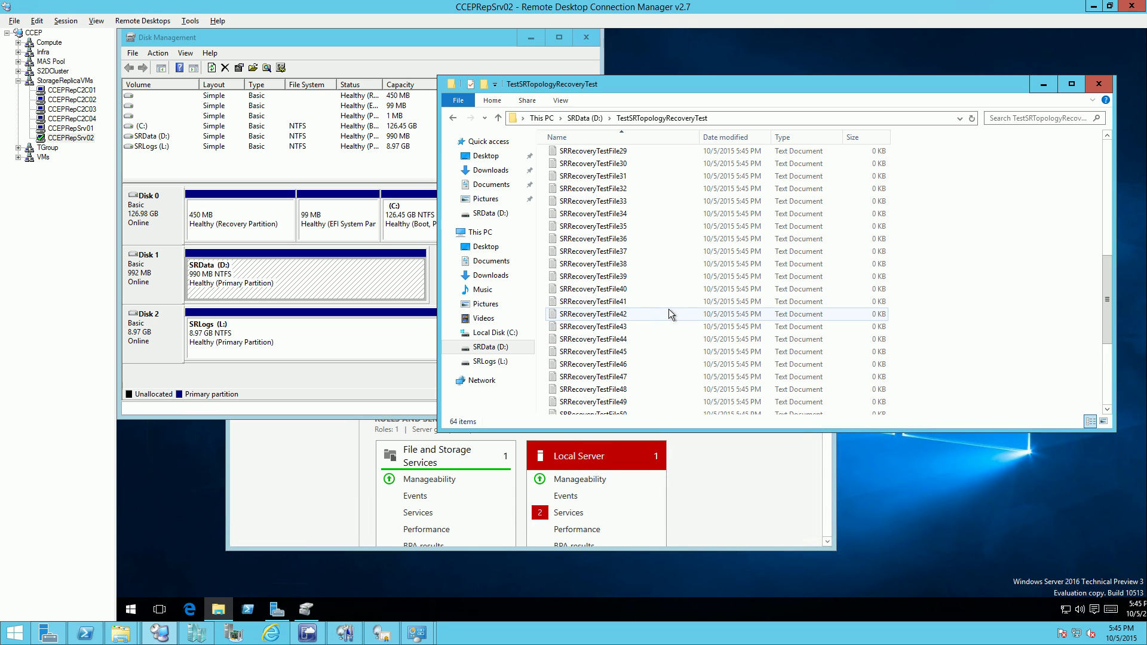
{"action": "left_click", "coordinate": [585, 118]}
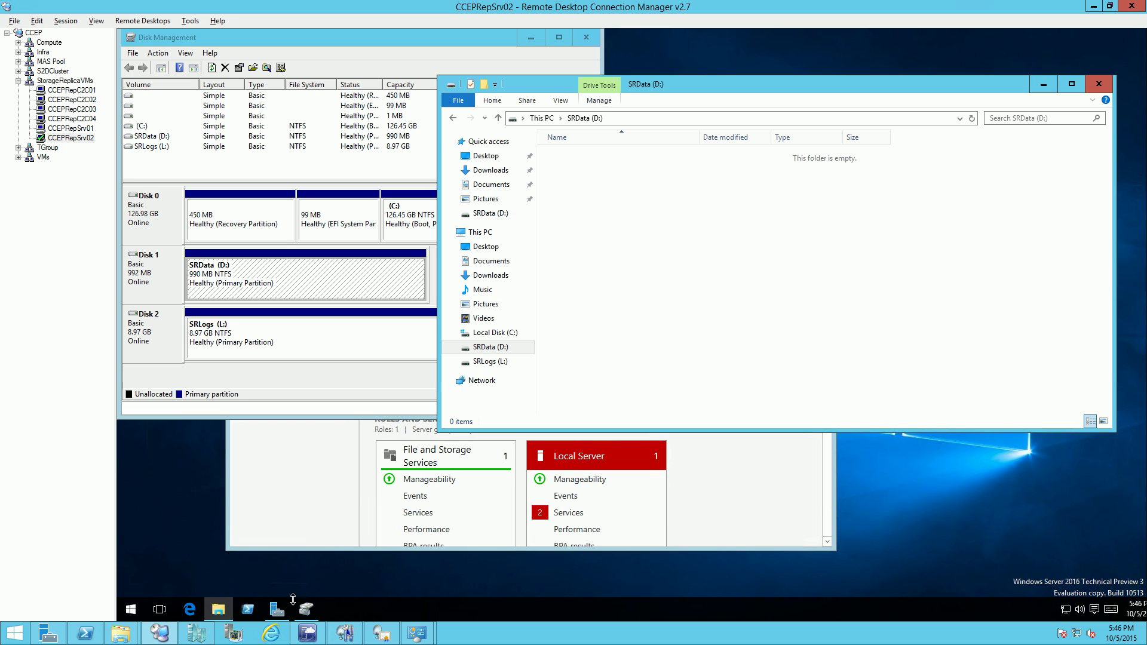
{"action": "left_click", "coordinate": [73, 130]}
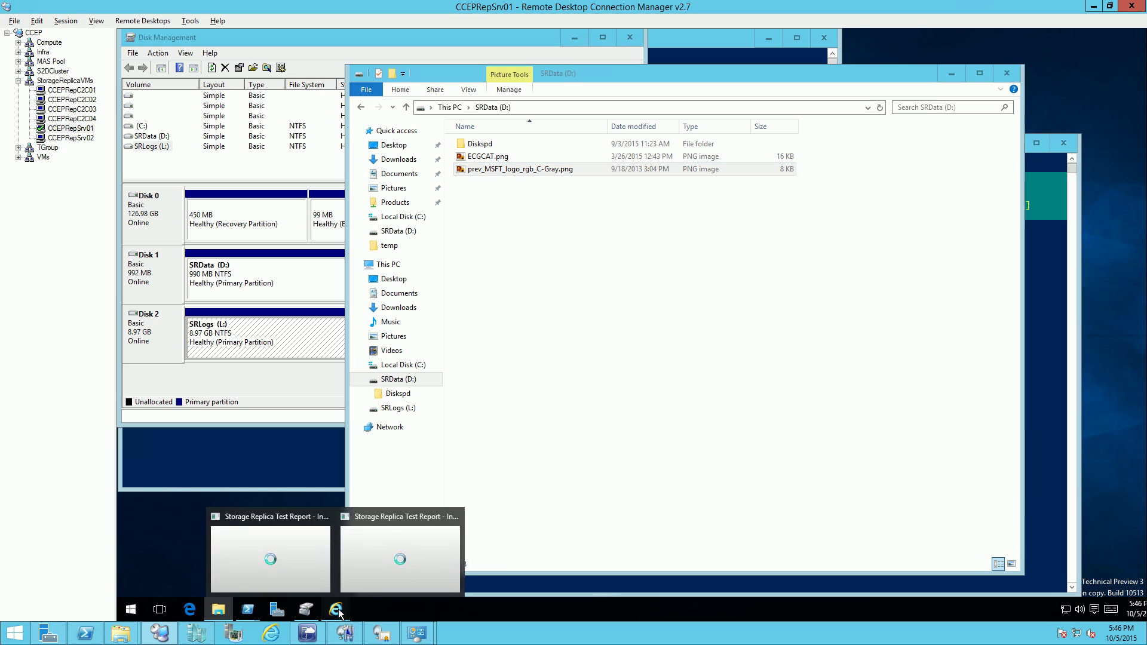
Step: Read each Requirements Test's details in the TestSrTopologyReport, continuing to the Initial Synchronization Performance results
{"action": "left_click", "coordinate": [430, 545]}
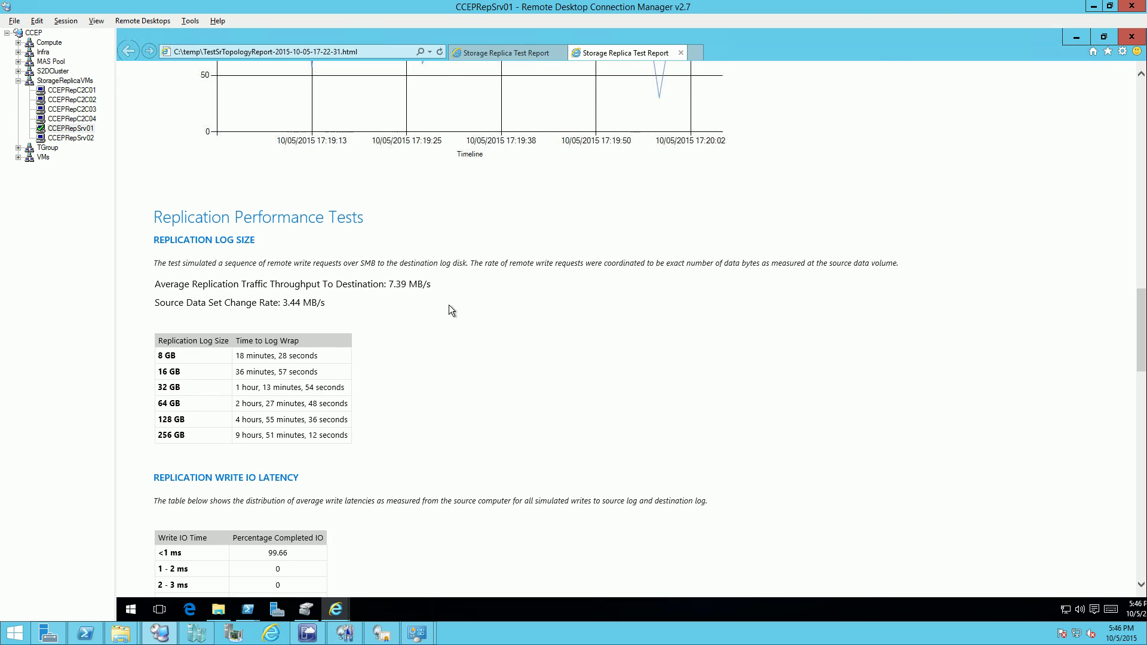
{"action": "scroll", "coordinate": [449, 305], "scroll_direction": "up", "scroll_amount": 20}
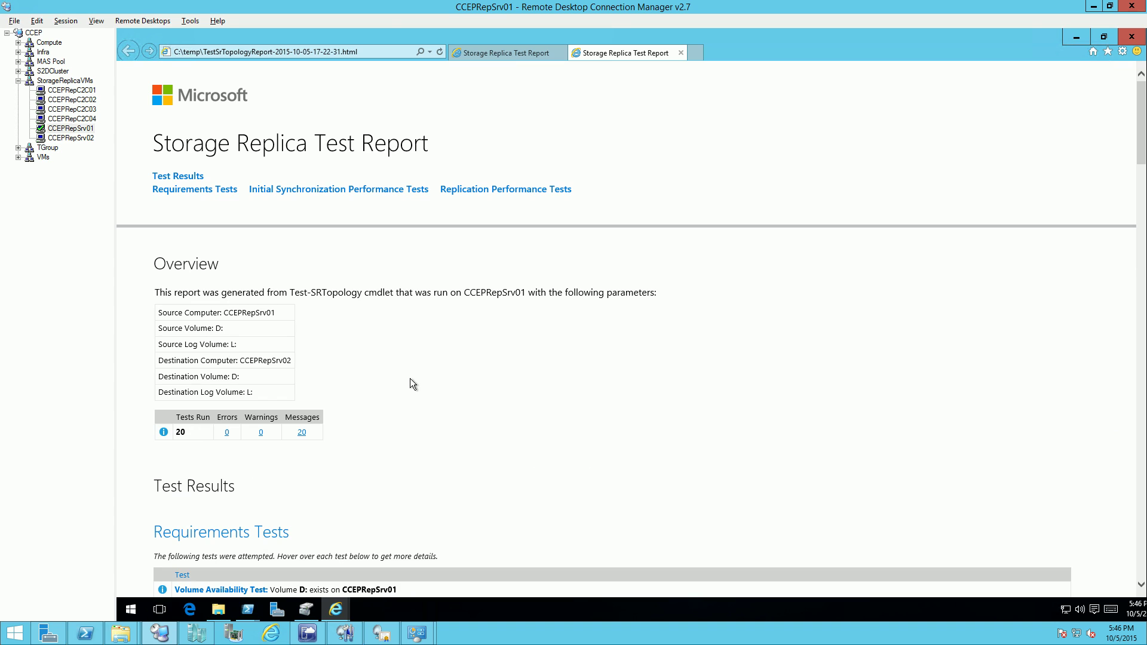
{"action": "scroll", "coordinate": [410, 378], "scroll_direction": "down", "scroll_amount": 2}
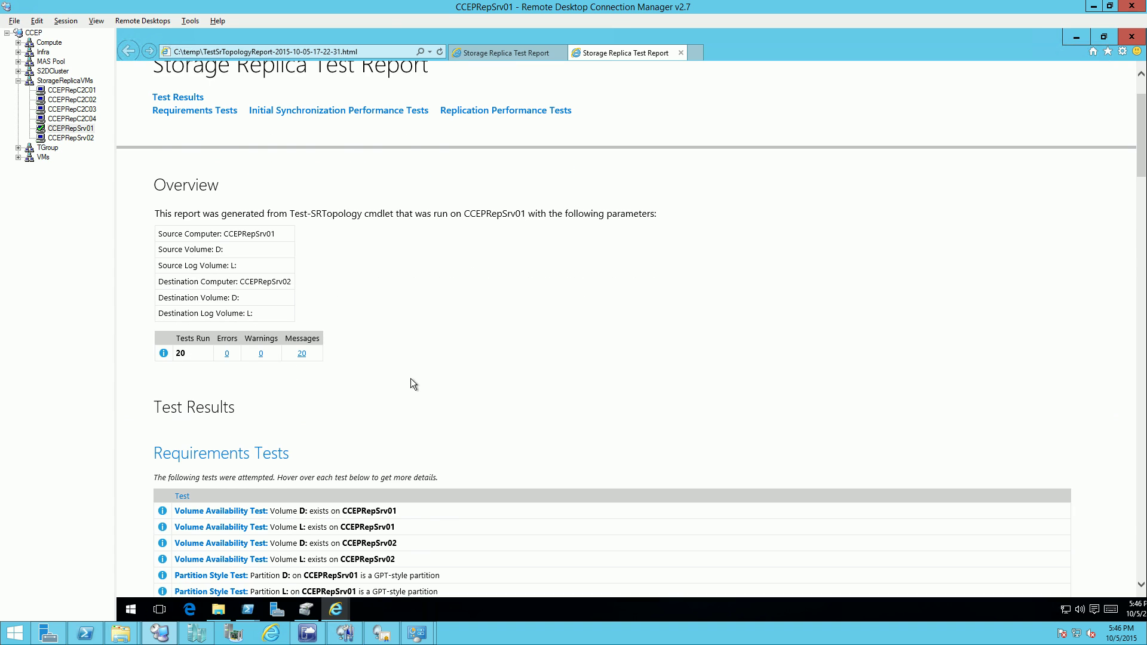
{"action": "scroll", "coordinate": [411, 379], "scroll_direction": "up", "scroll_amount": 1}
{"action": "scroll", "coordinate": [411, 378], "scroll_direction": "down", "scroll_amount": 1}
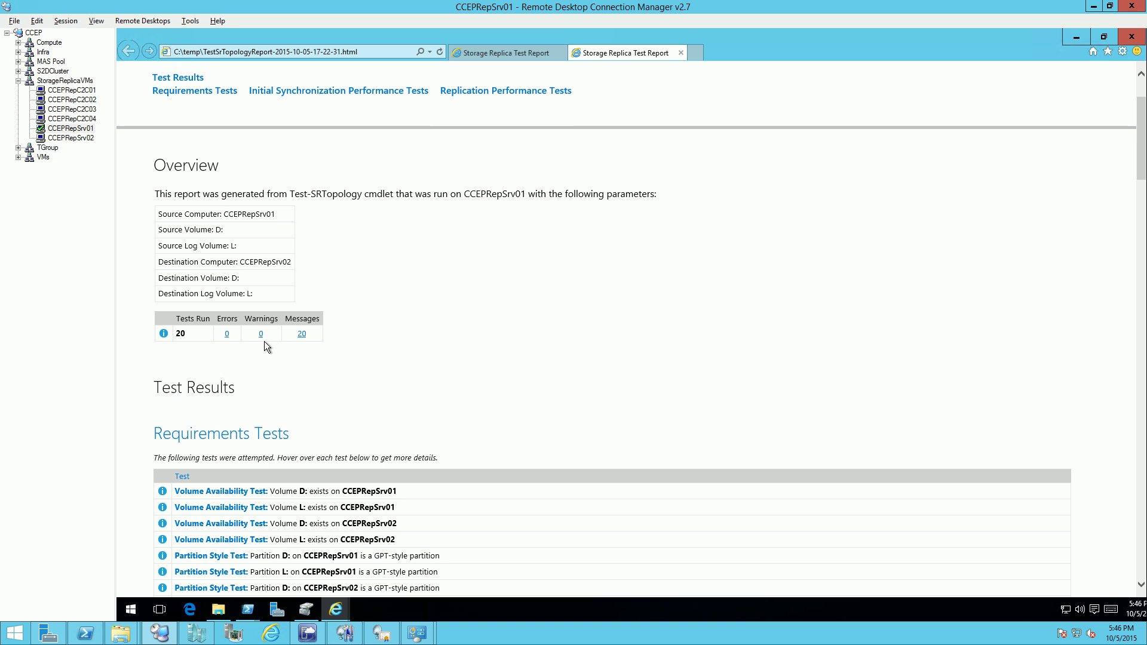
{"action": "scroll", "coordinate": [320, 389], "scroll_direction": "down", "scroll_amount": 5}
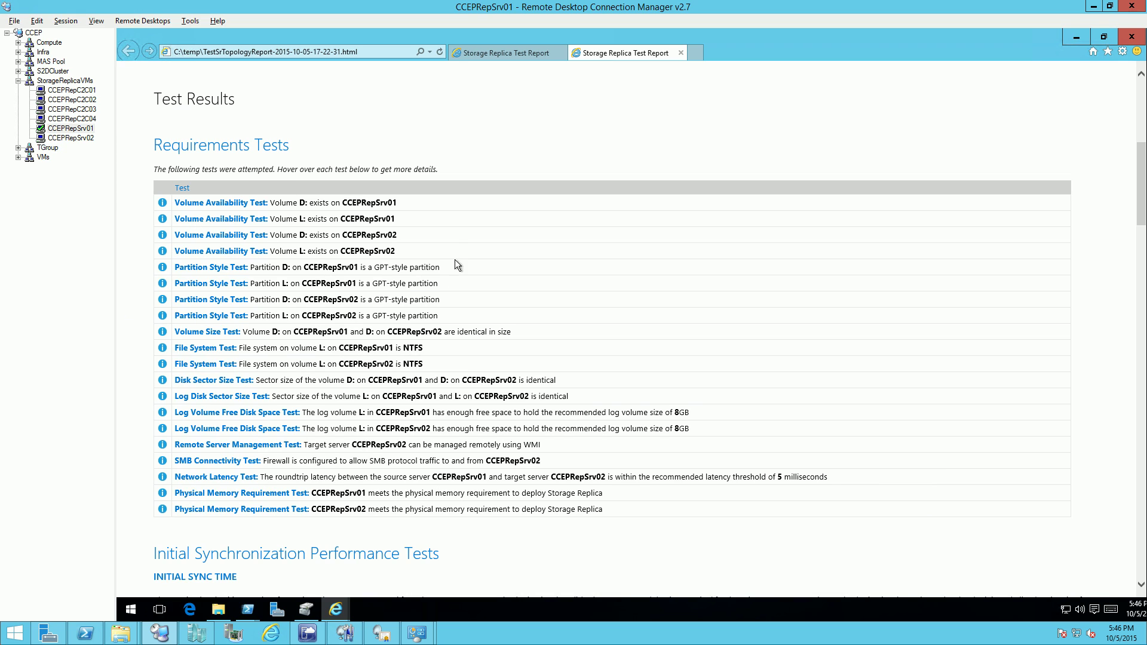
{"action": "mouse_move", "coordinate": [227, 208]}
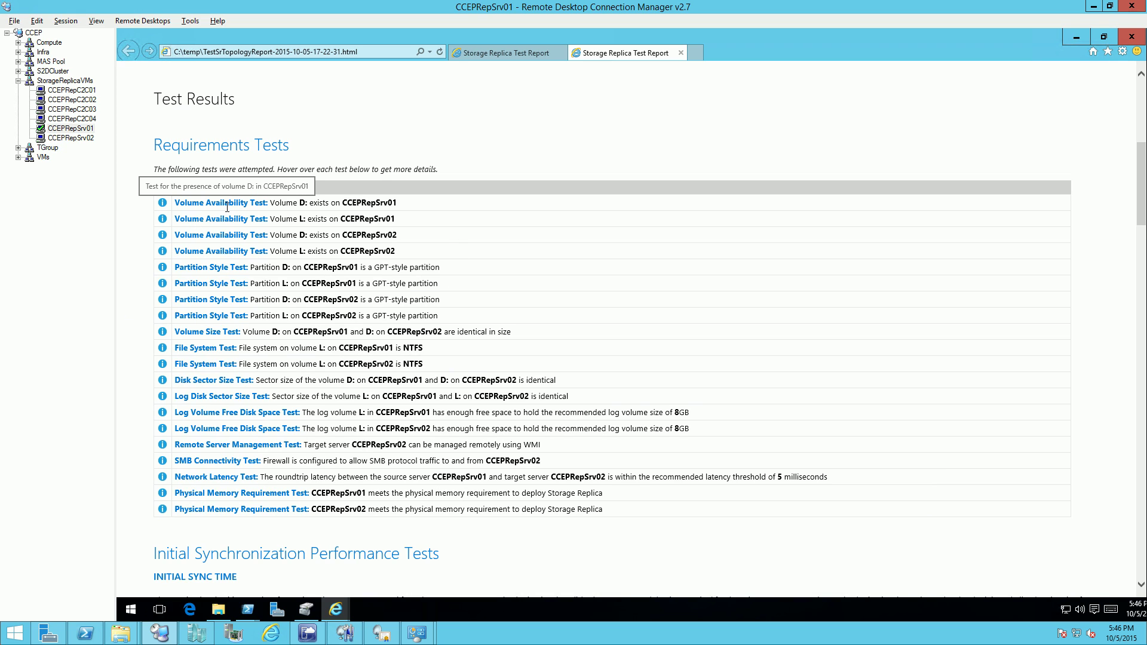
{"action": "mouse_move", "coordinate": [224, 267]}
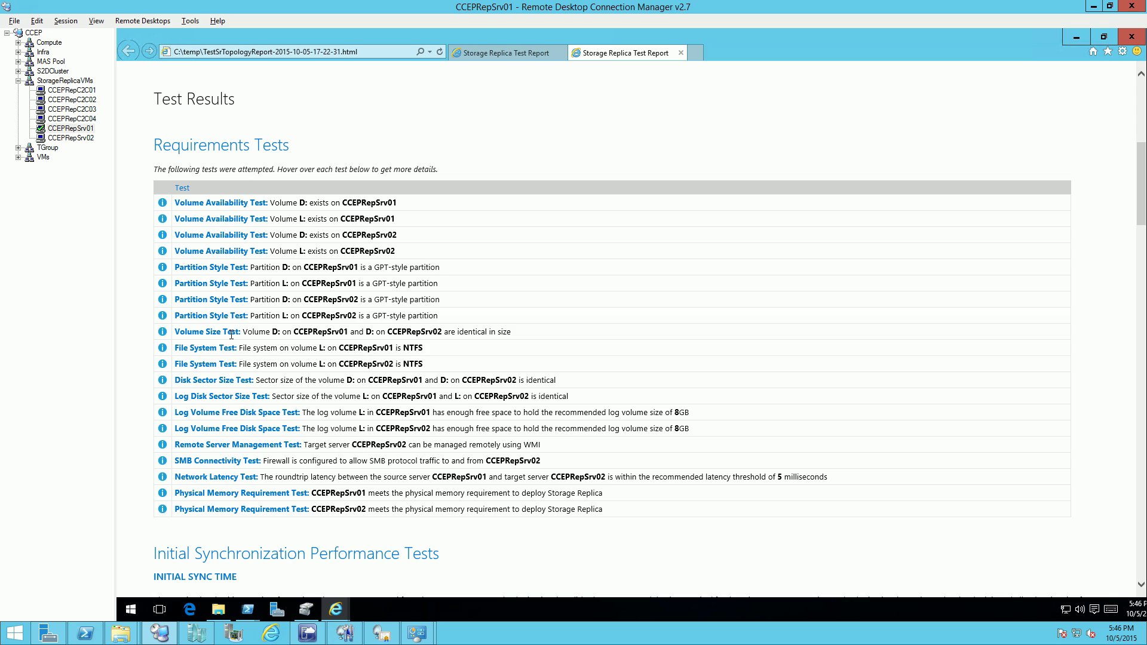
{"action": "mouse_move", "coordinate": [210, 331]}
{"action": "scroll", "coordinate": [281, 502], "scroll_direction": "down", "scroll_amount": 3}
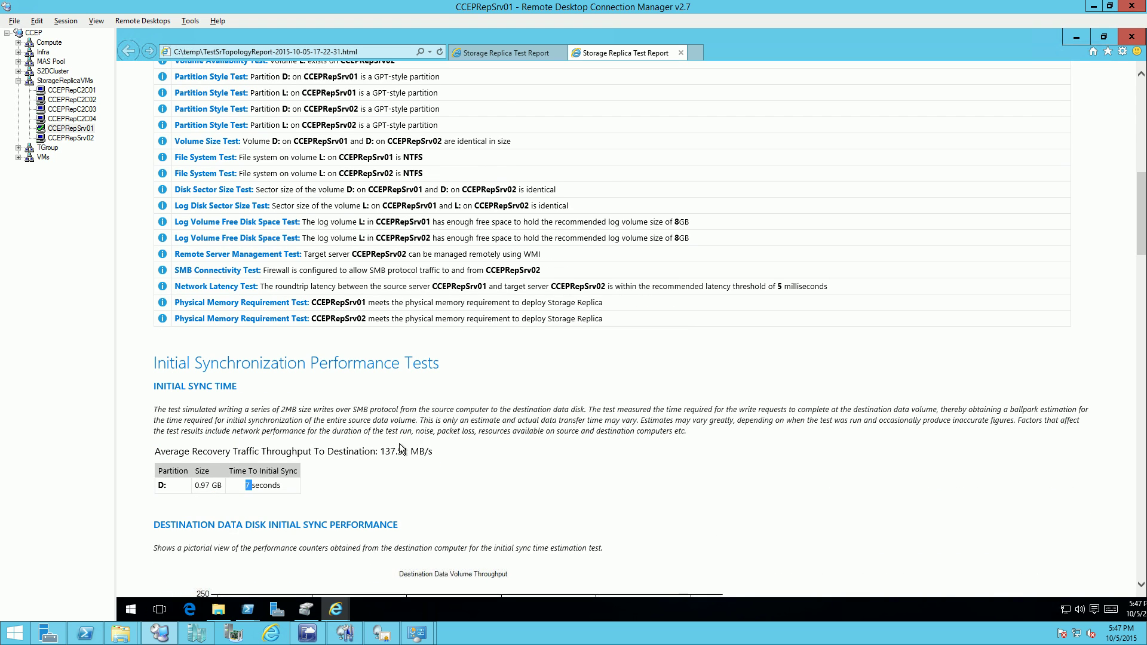
Step: Review the initial sync table, including the 0.97 GB size value
{"action": "left_click", "coordinate": [410, 420]}
{"action": "left_click", "coordinate": [242, 487]}
{"action": "scroll", "coordinate": [365, 472], "scroll_direction": "down", "scroll_amount": 4}
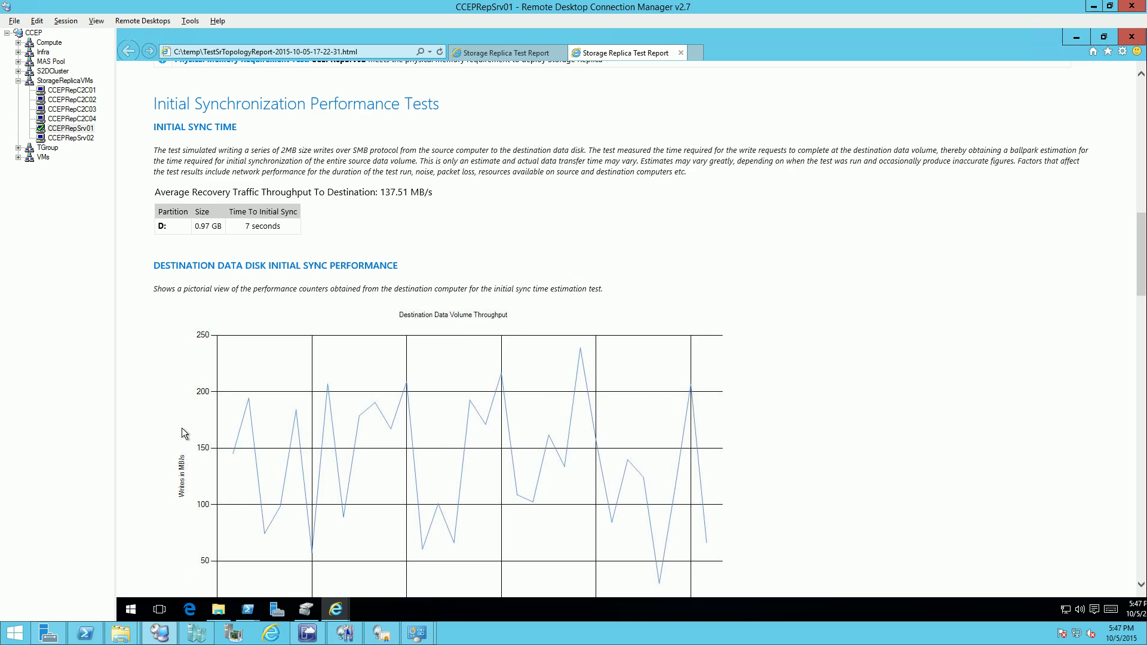
{"action": "scroll", "coordinate": [182, 428], "scroll_direction": "down", "scroll_amount": 4}
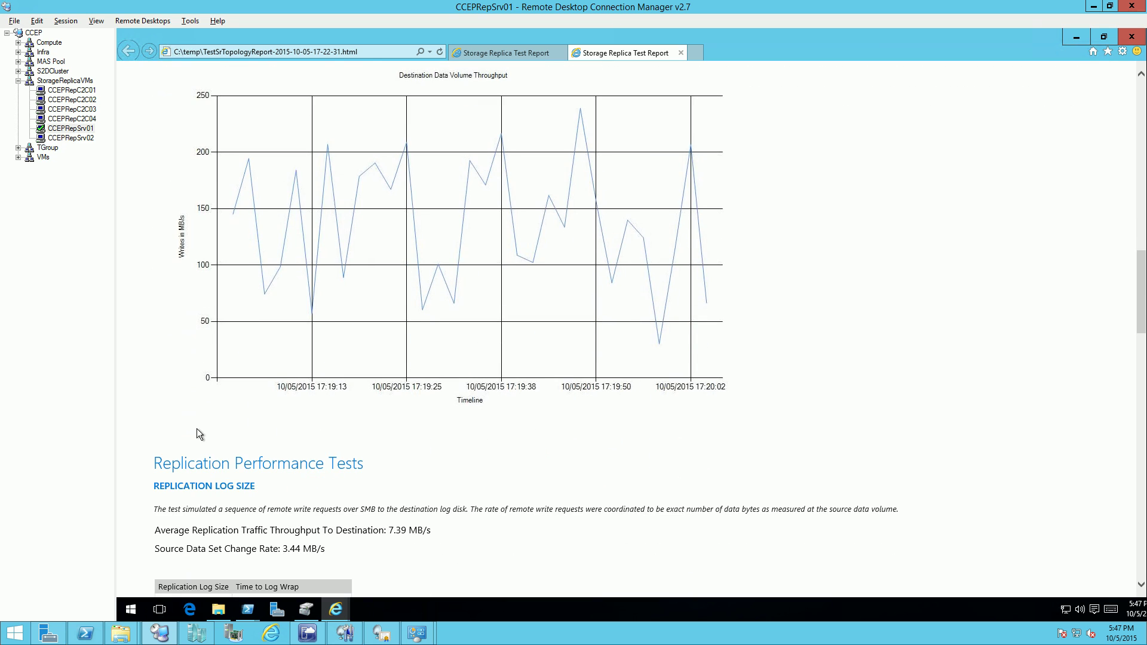
{"action": "scroll", "coordinate": [200, 434], "scroll_direction": "down", "scroll_amount": 3}
{"action": "scroll", "coordinate": [389, 422], "scroll_direction": "down", "scroll_amount": 1}
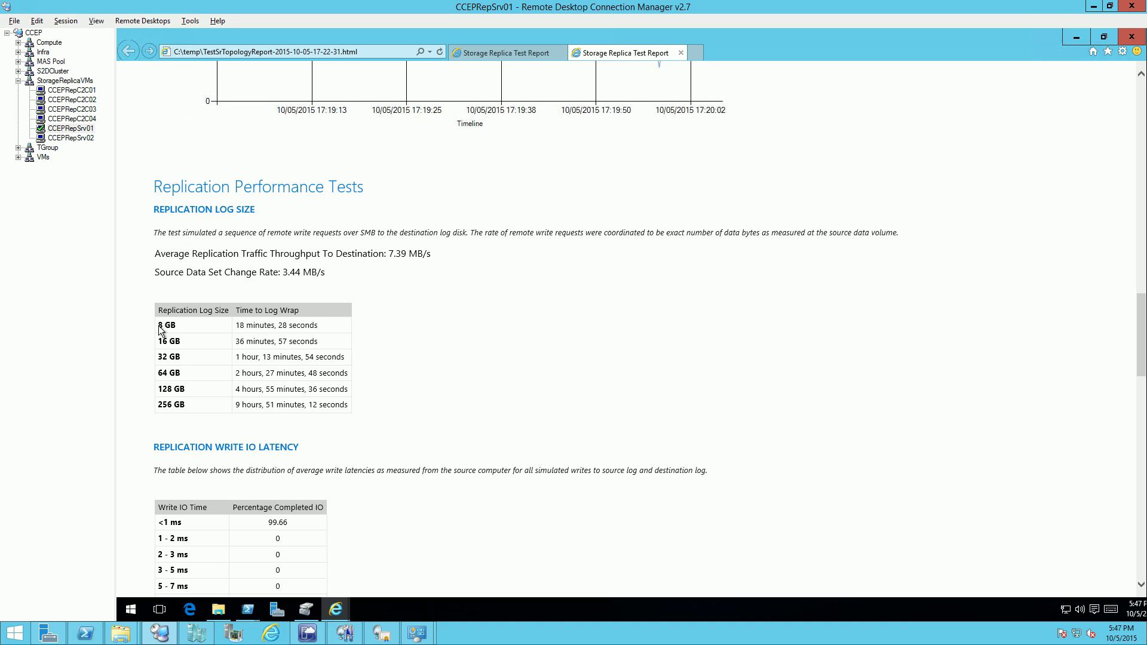
Step: Inspect the replication log sizing: 8 GB and 16 GB rows, 18 minutes 28 seconds wrap time, 256 GB
{"action": "left_click_drag", "start_coordinate": [158, 326], "coordinate": [175, 339]}
{"action": "left_click", "coordinate": [190, 366]}
{"action": "left_click_drag", "start_coordinate": [235, 325], "coordinate": [312, 329]}
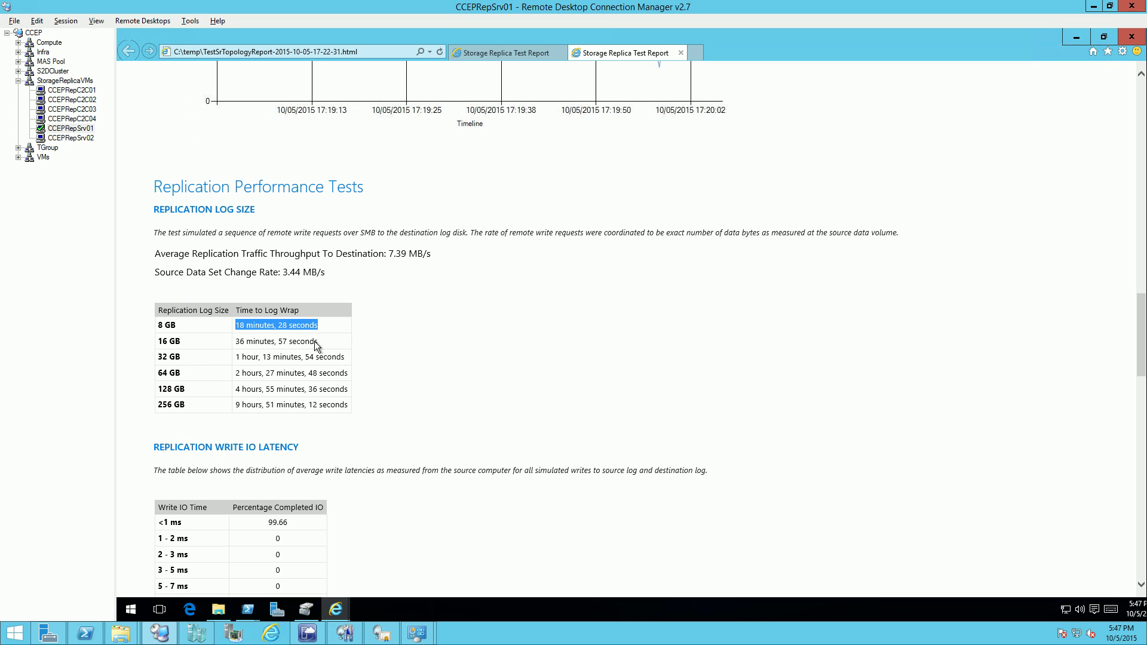
{"action": "scroll", "coordinate": [357, 390], "scroll_direction": "down", "scroll_amount": 1}
{"action": "left_click", "coordinate": [246, 342]}
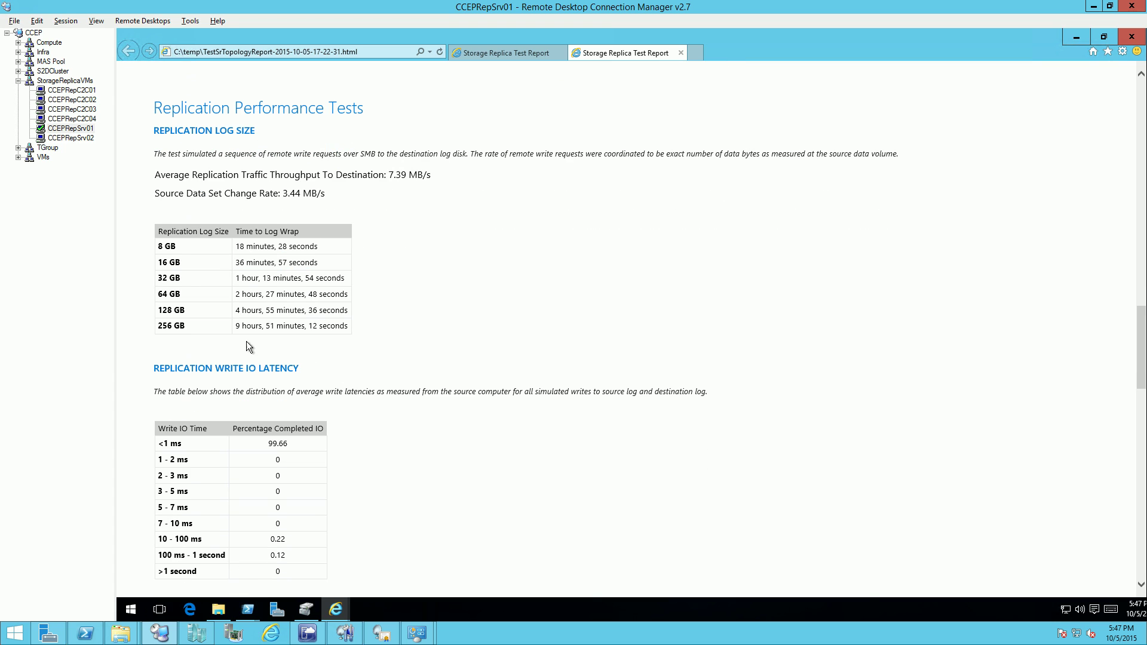
{"action": "left_click_drag", "start_coordinate": [186, 327], "coordinate": [160, 328]}
{"action": "left_click", "coordinate": [341, 358]}
Step: Scroll through the latency and disk throughput results, then minimize the report window
{"action": "scroll", "coordinate": [371, 378], "scroll_direction": "down", "scroll_amount": 3}
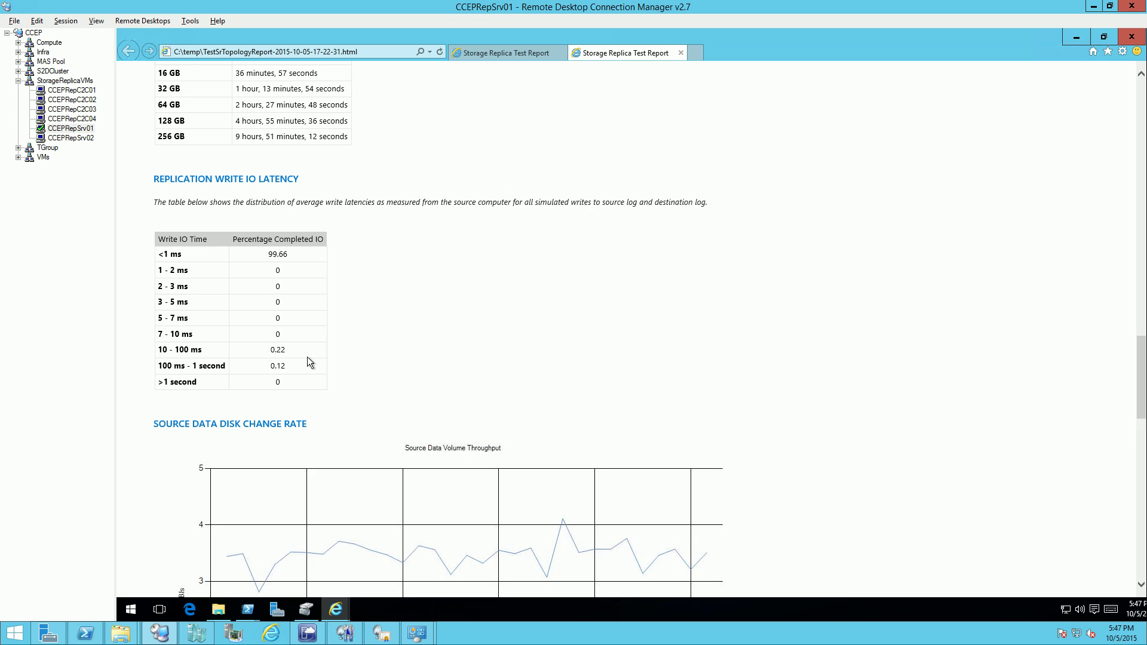
{"action": "scroll", "coordinate": [307, 356], "scroll_direction": "down", "scroll_amount": 5}
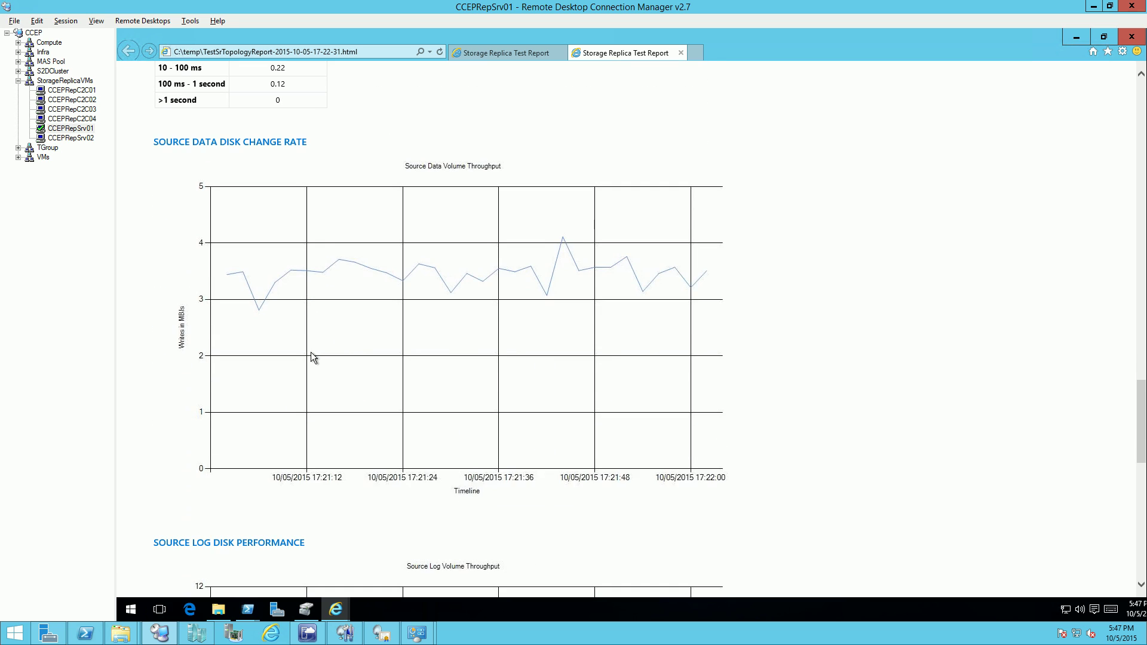
{"action": "scroll", "coordinate": [311, 354], "scroll_direction": "down", "scroll_amount": 2}
{"action": "scroll", "coordinate": [311, 354], "scroll_direction": "up", "scroll_amount": 2}
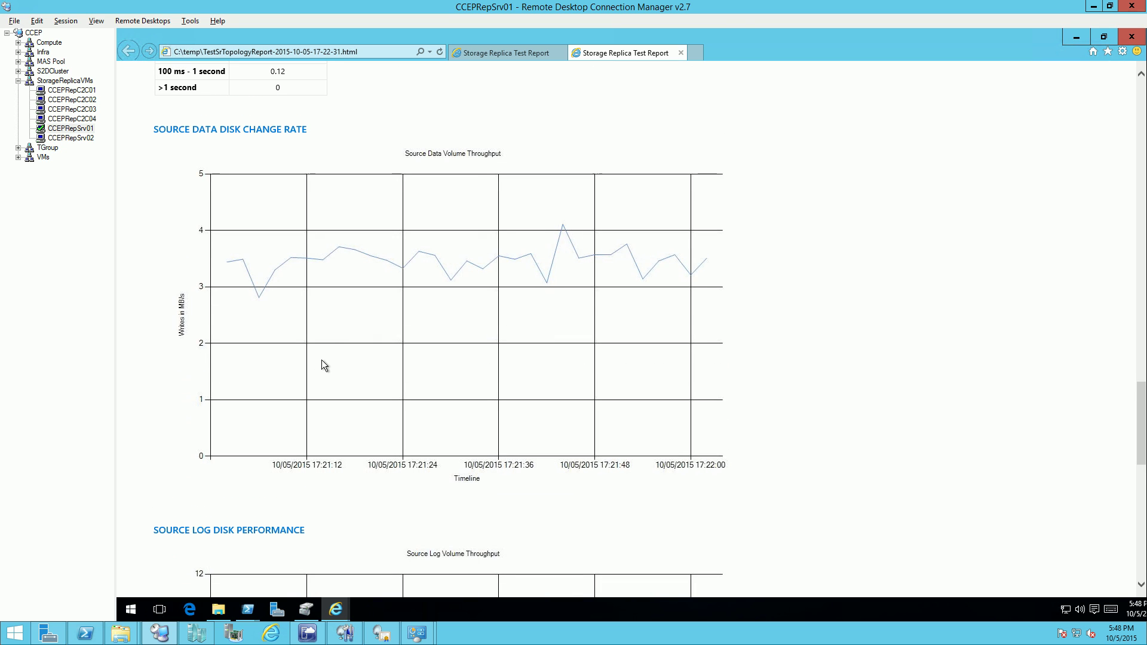
{"action": "scroll", "coordinate": [322, 361], "scroll_direction": "down", "scroll_amount": 7}
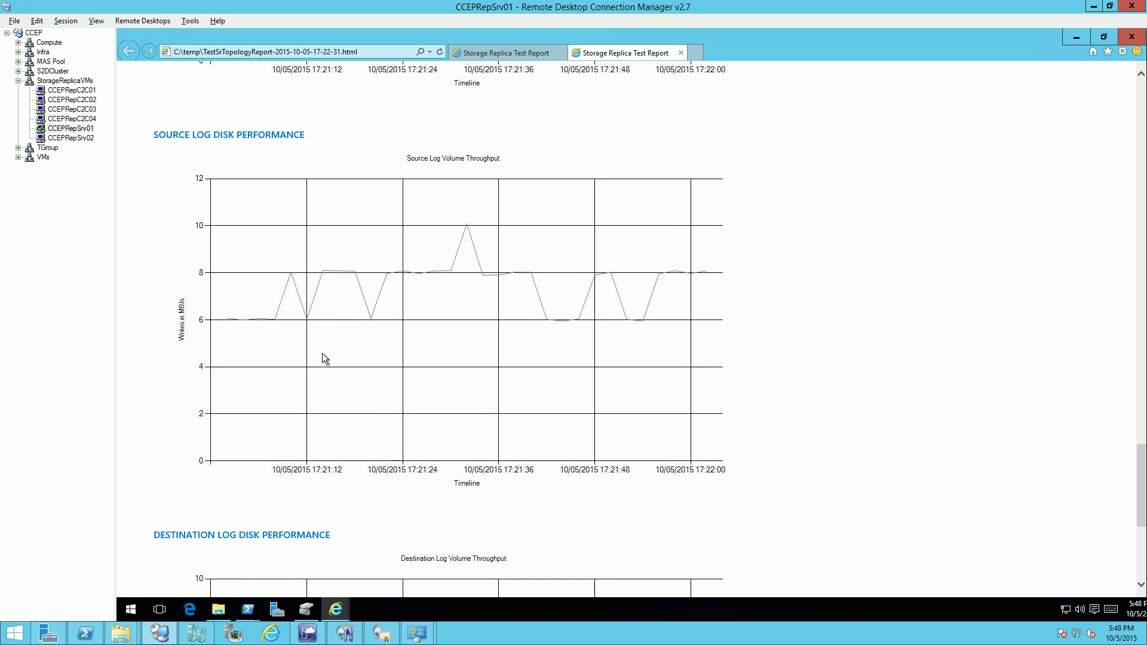
{"action": "scroll", "coordinate": [322, 357], "scroll_direction": "down", "scroll_amount": 5}
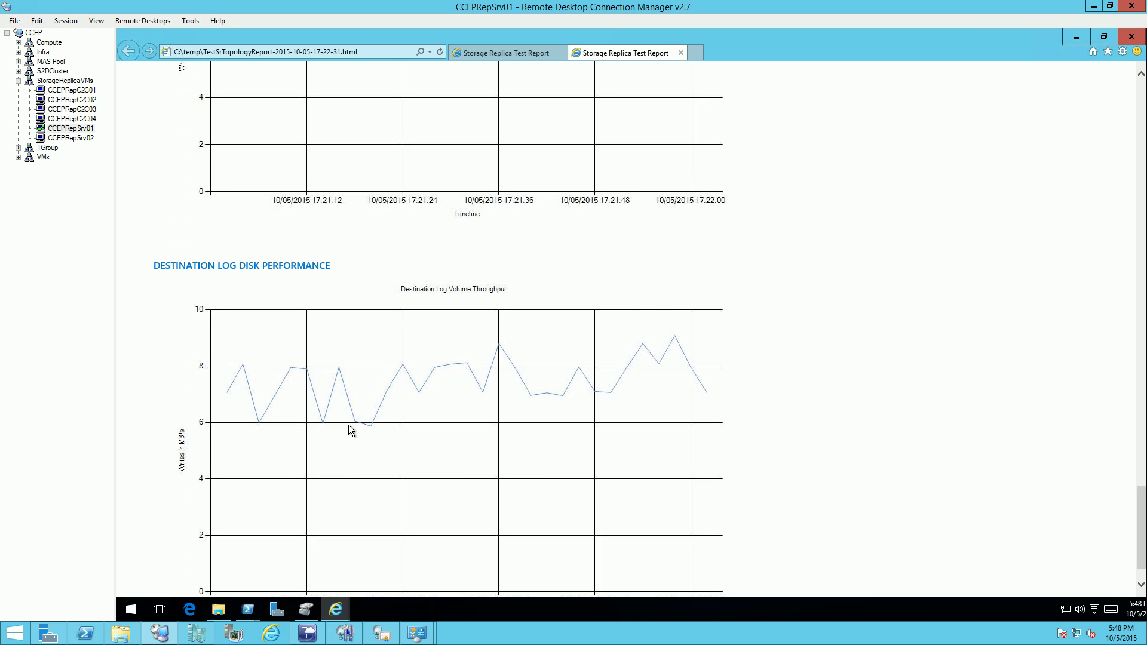
{"action": "scroll", "coordinate": [349, 425], "scroll_direction": "down", "scroll_amount": 1}
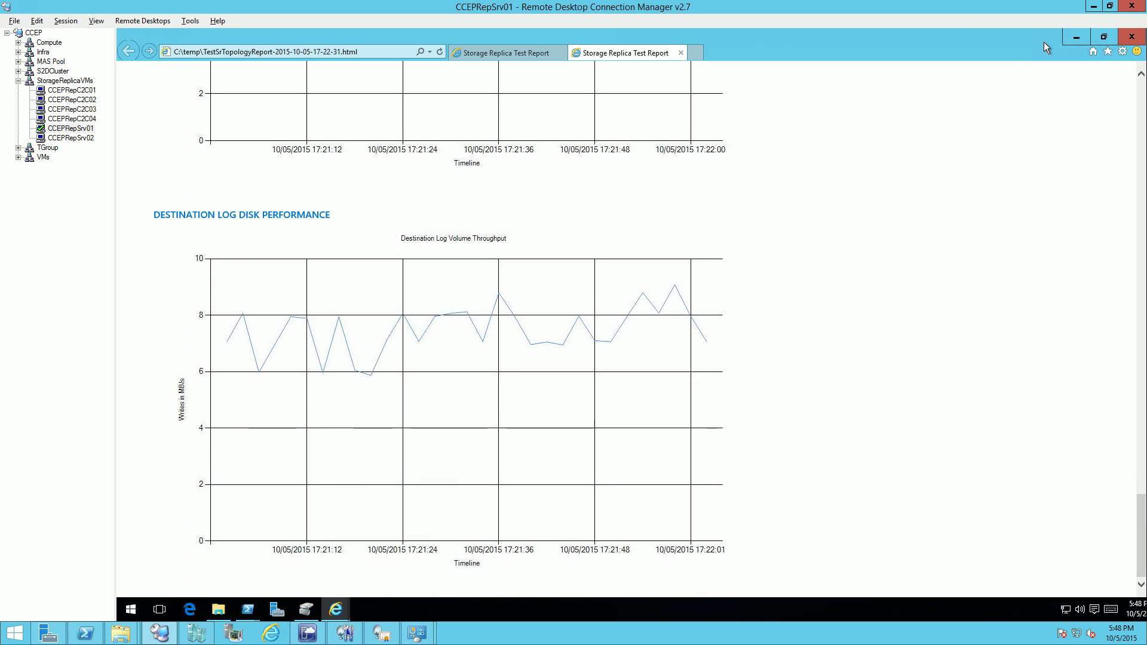
{"action": "left_click", "coordinate": [1072, 38]}
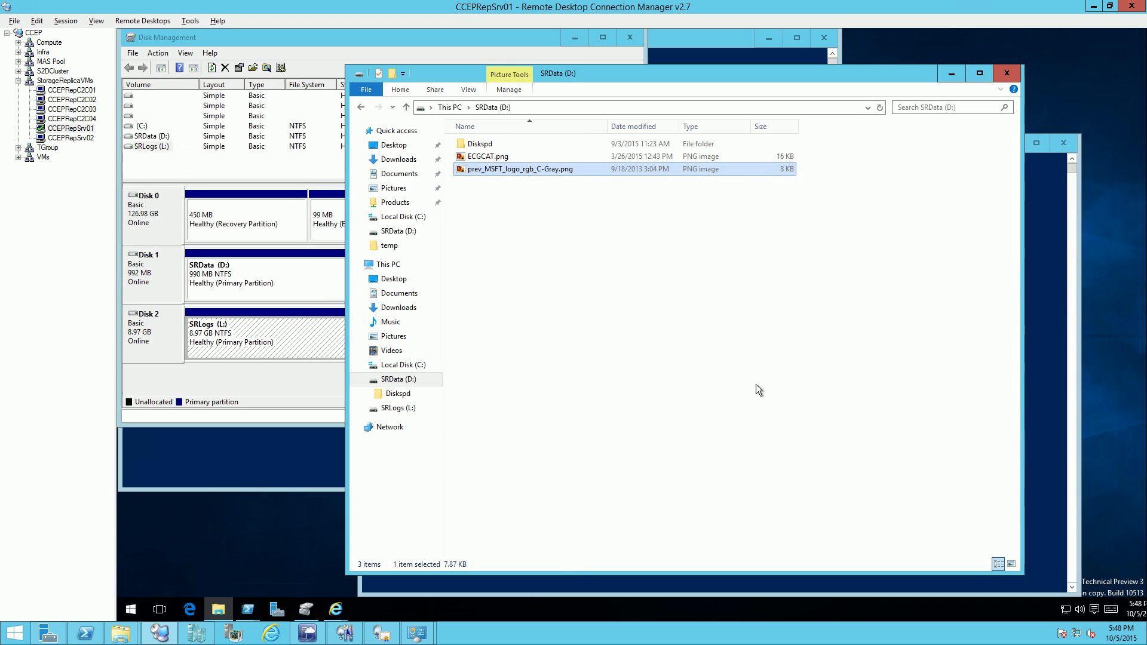
Step: Open the newest TestSrTopologyReport from C:\temp
{"action": "left_click", "coordinate": [543, 587]}
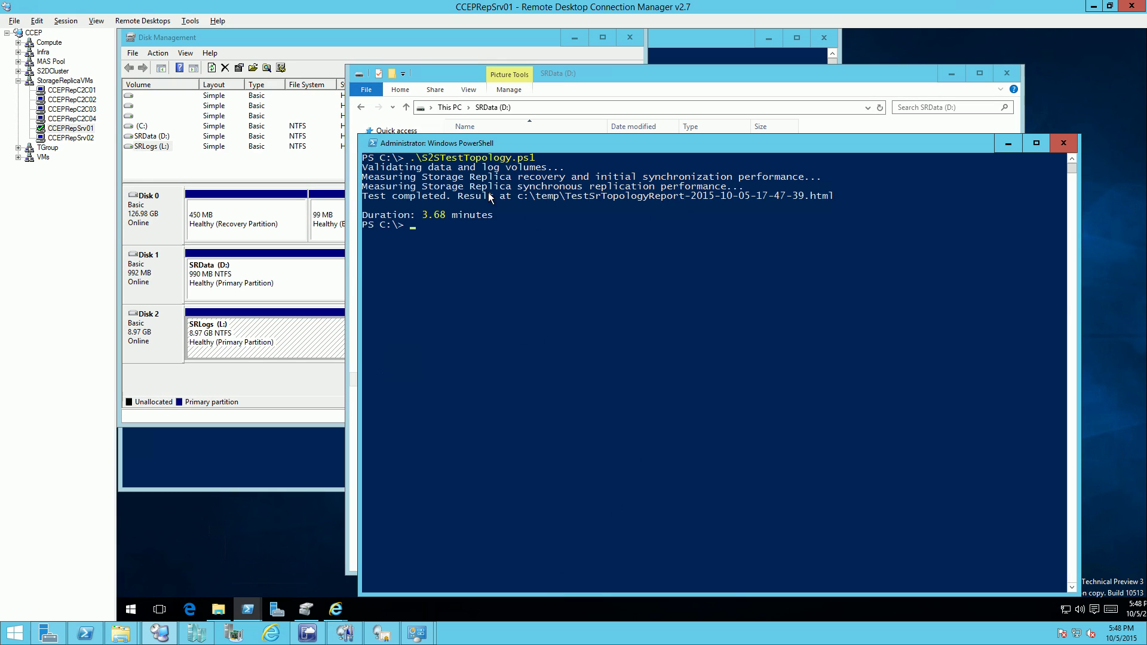
{"action": "left_click", "coordinate": [583, 72]}
{"action": "left_click", "coordinate": [401, 366]}
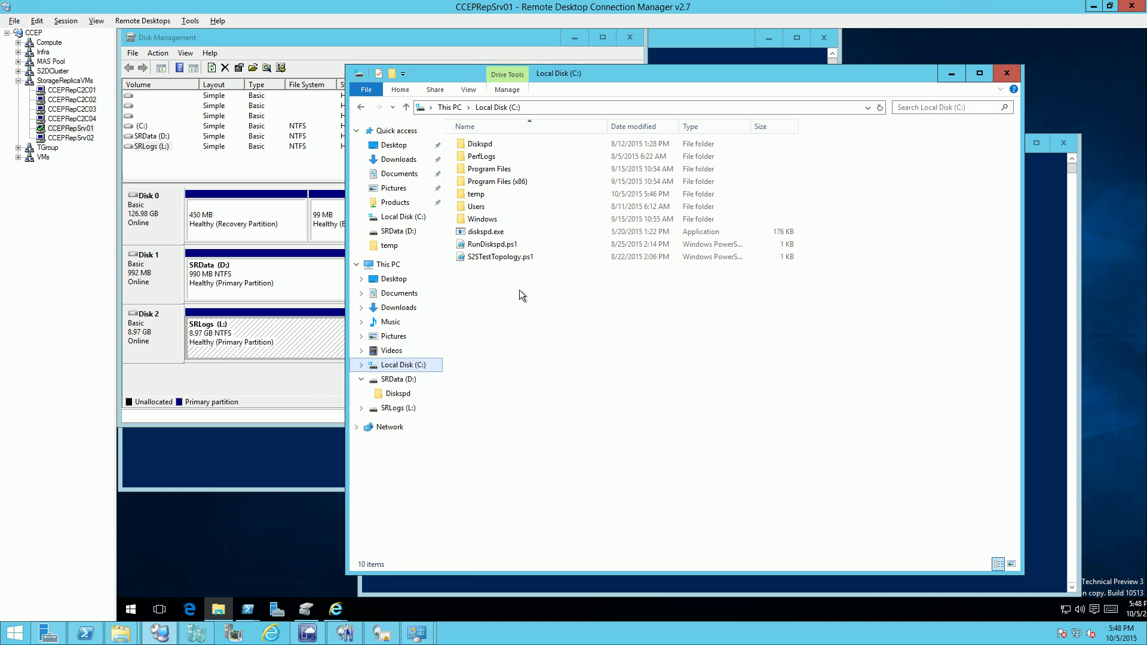
{"action": "double_click", "coordinate": [477, 194]}
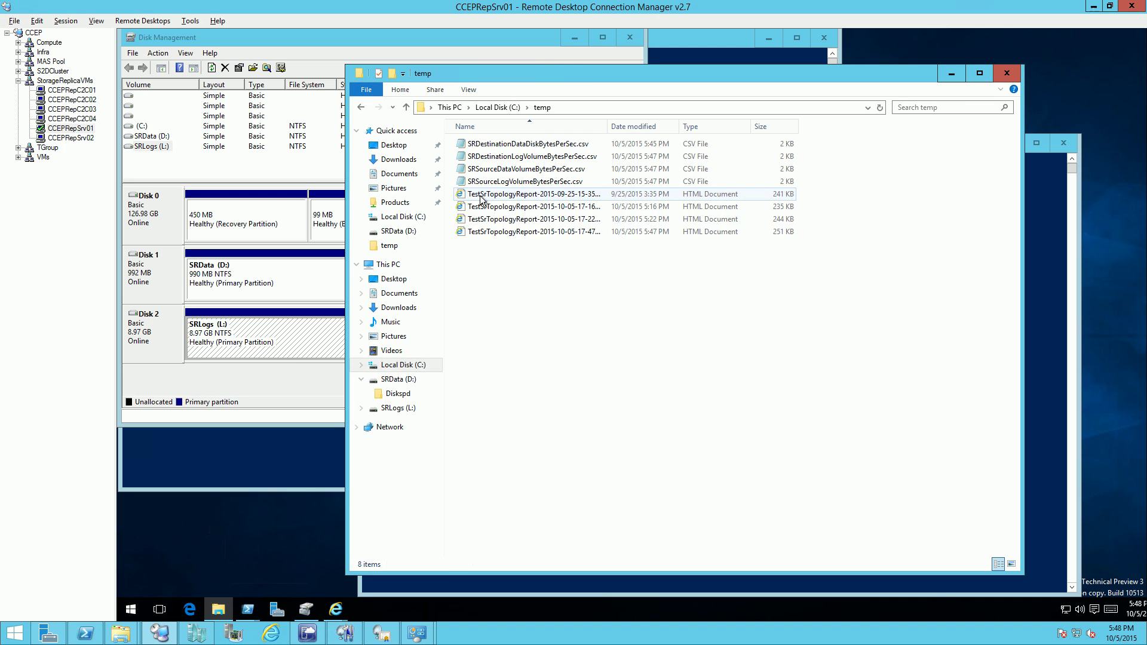
{"action": "double_click", "coordinate": [561, 232]}
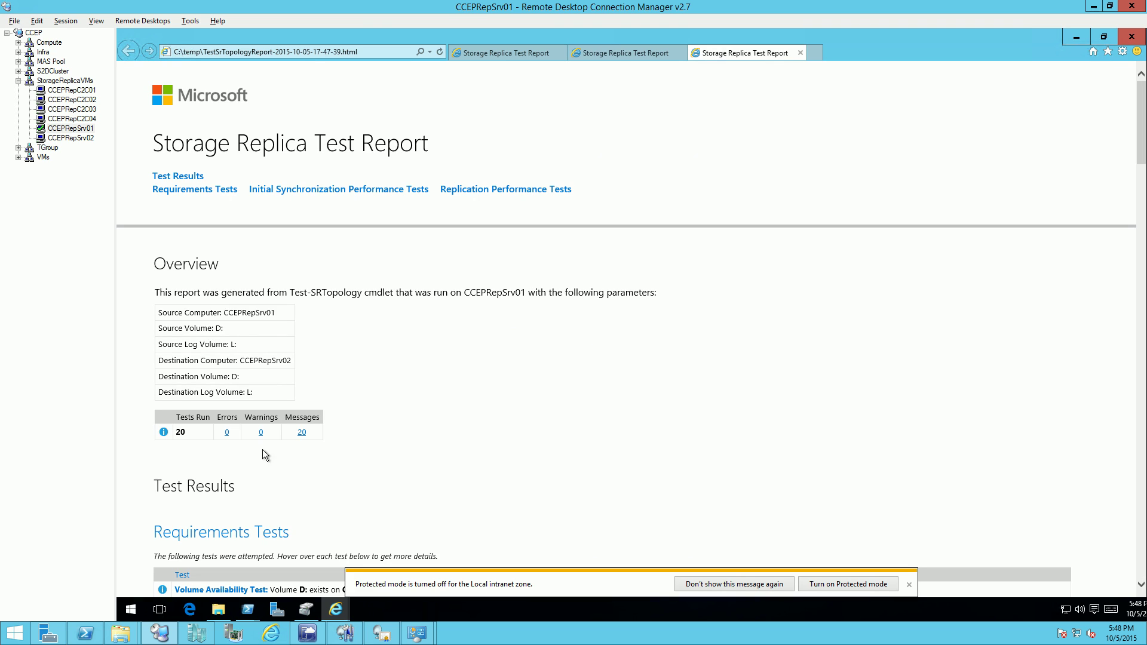
Step: Check the report's 7-second initial sync time, minimize it, and return to PowerShell
{"action": "scroll", "coordinate": [375, 414], "scroll_direction": "down", "scroll_amount": 10}
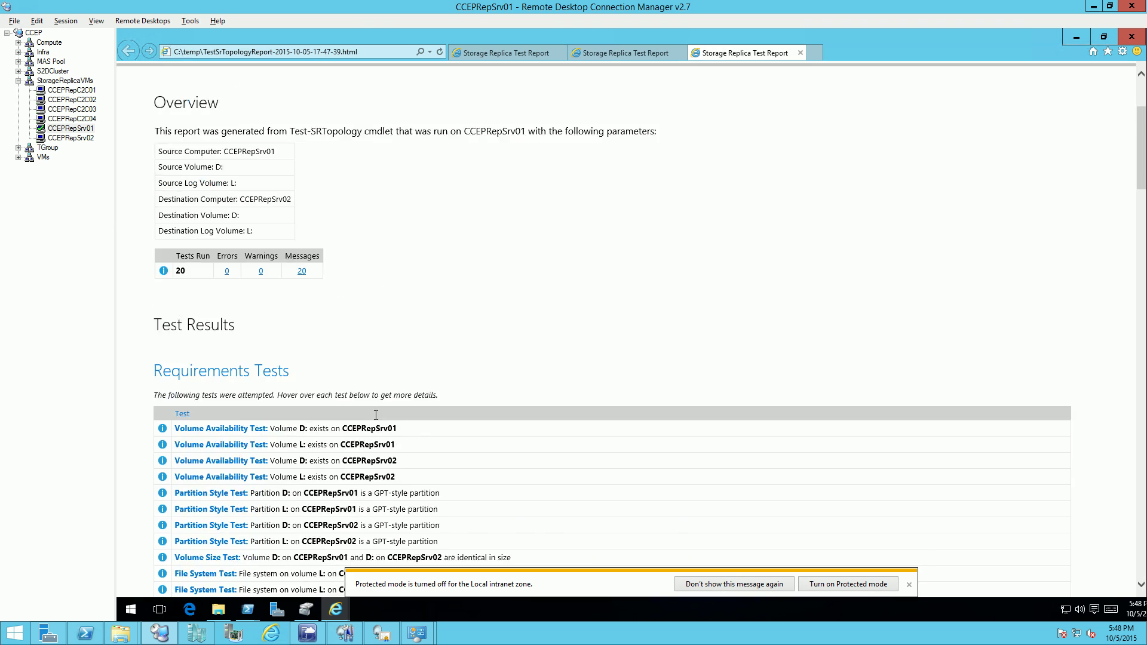
{"action": "triple_click", "coordinate": [257, 429]}
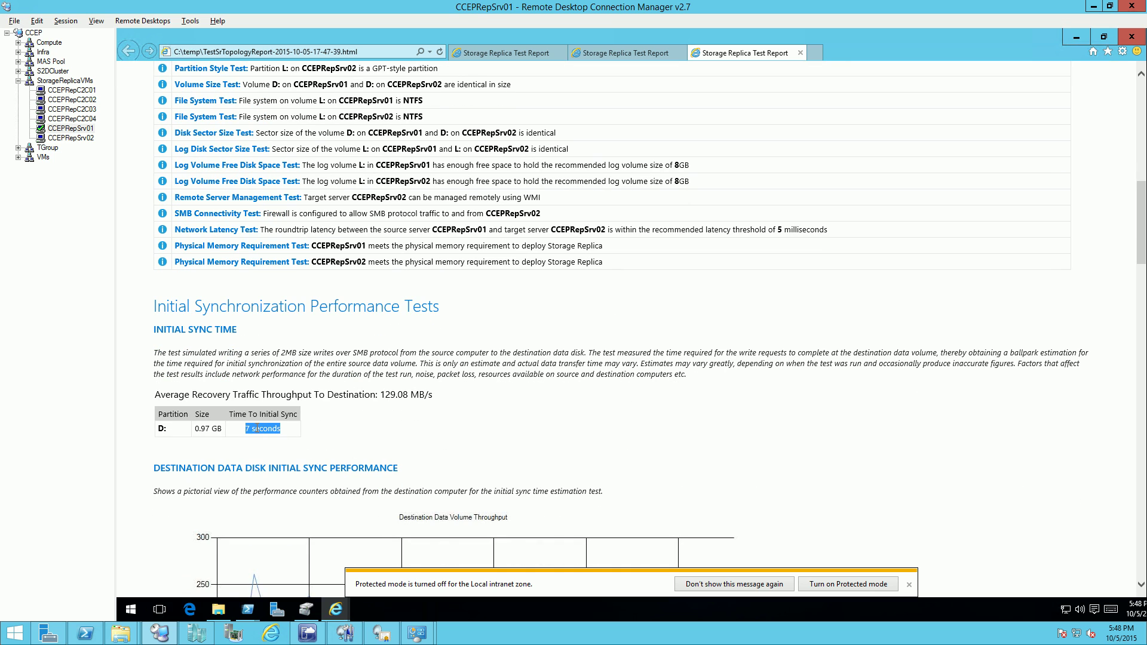
{"action": "left_click", "coordinate": [1075, 38]}
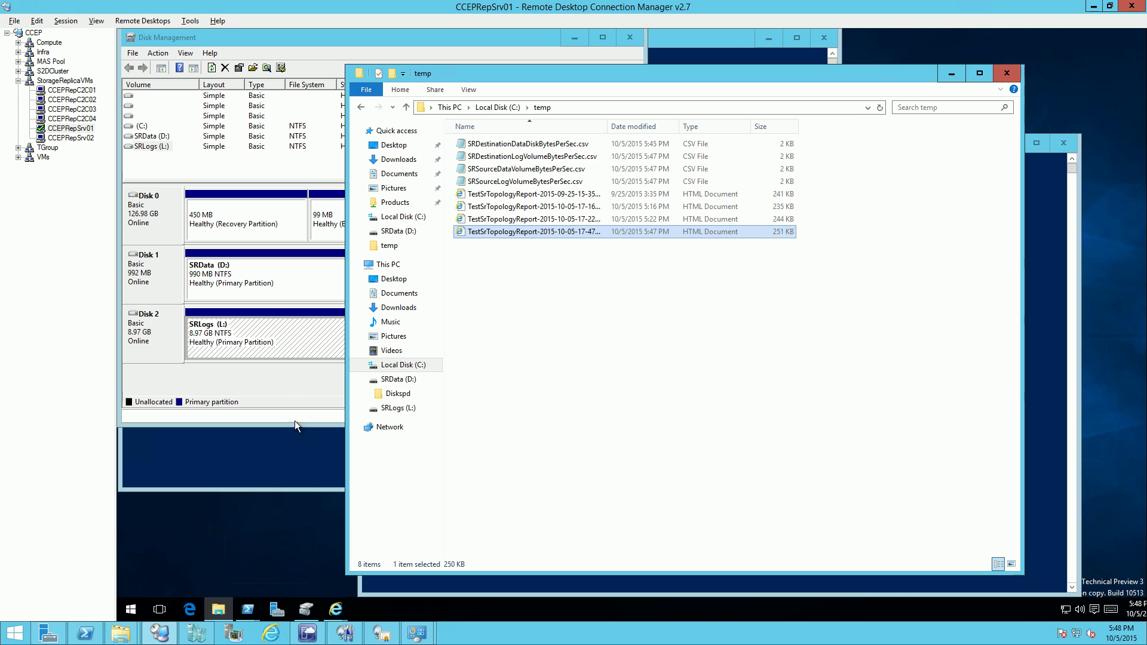
{"action": "left_click", "coordinate": [491, 586]}
Step: Clear the console with cls, run New-SRPartnership pairing CCEPRepSrv01 rg01 with CCEPRepSrv02 rg02, then enter Get-SRGroup
{"action": "left_click", "coordinate": [646, 342]}
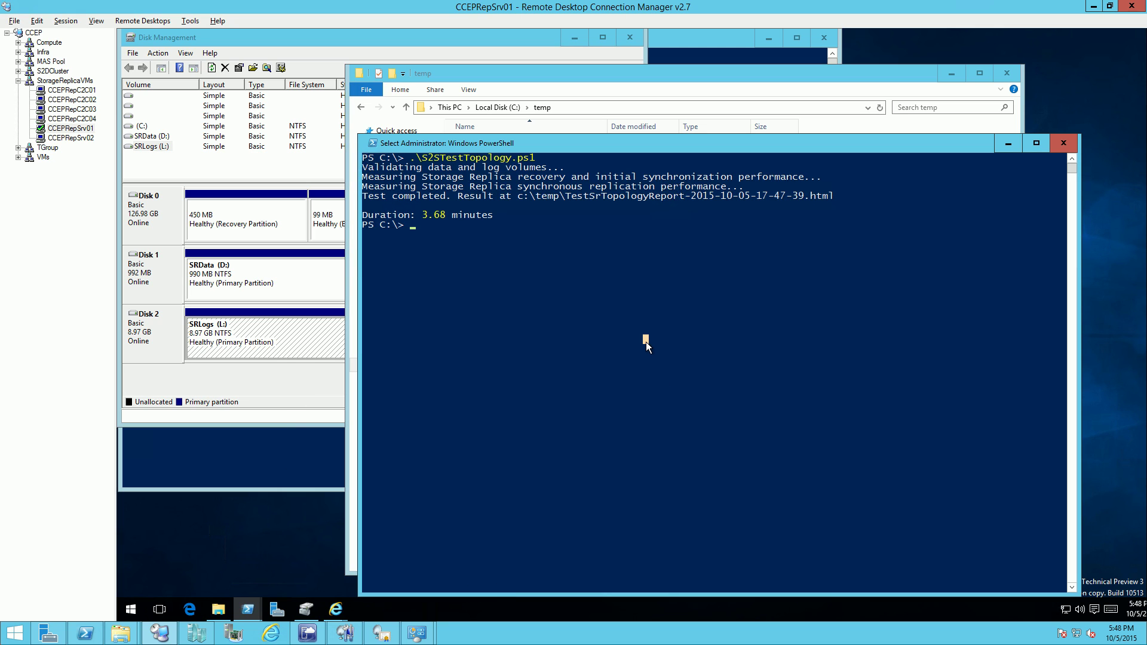
{"action": "key", "text": "Escape"}
{"action": "type", "text": "cls"}
{"action": "key", "text": "Return"}
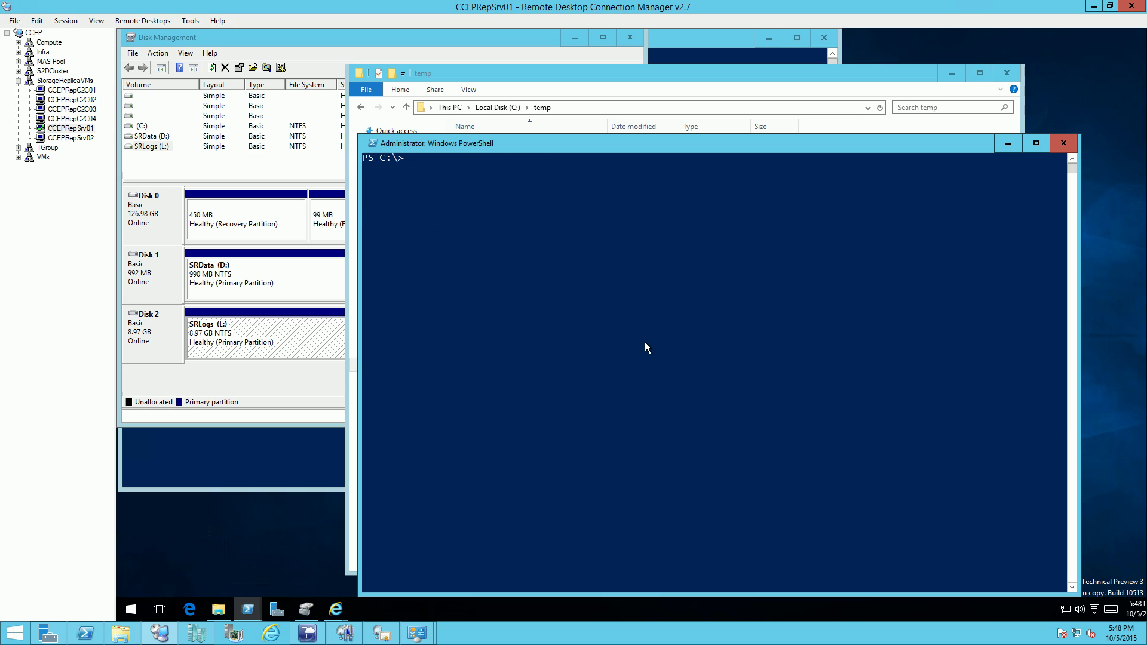
{"action": "right_click", "coordinate": [587, 310]}
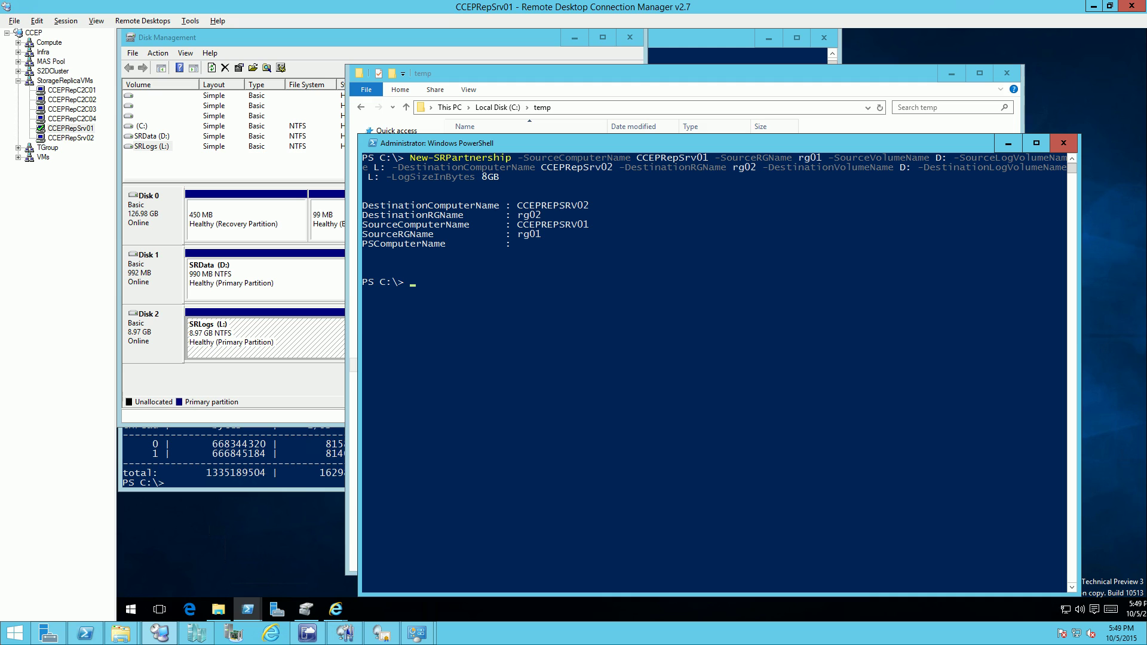
{"action": "type", "text": "Get-SRGroup"}
Step: Run Get-SRGroup and Get-SRPartnership to confirm the rg01 to rg02 partnership
{"action": "key", "text": "Return"}
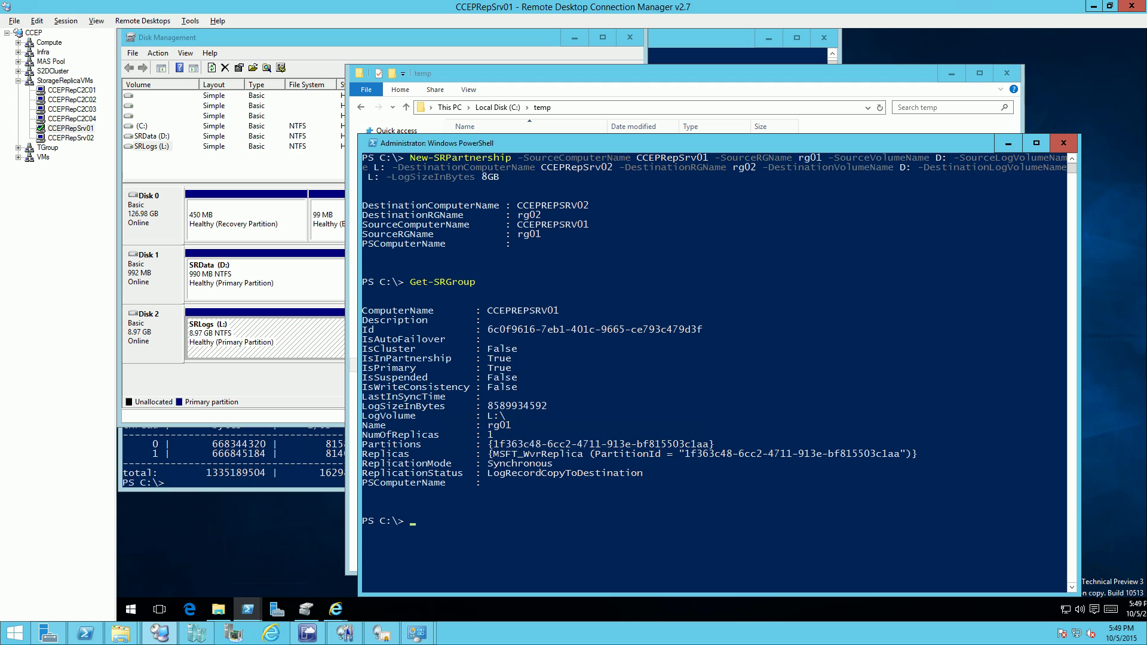
{"action": "right_click", "coordinate": [572, 518]}
{"action": "key", "text": "Return"}
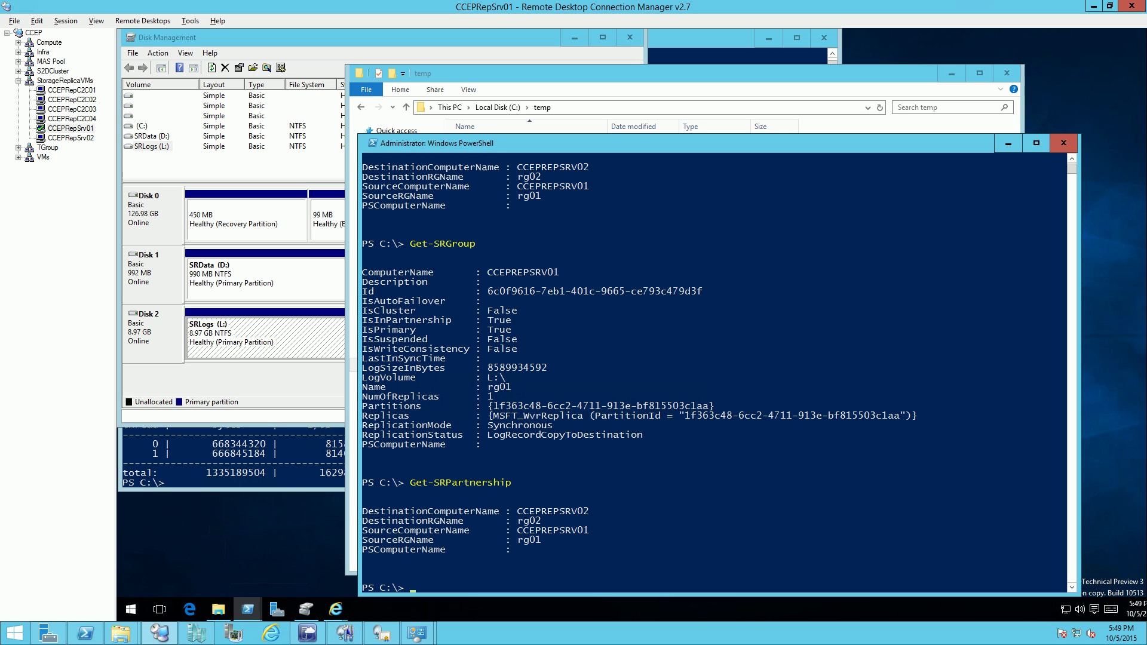
Step: Run (Get-SRGroup).replicas and check the D: replica's ContinuouslyReplicating status
{"action": "type", "text": "(Get-SRGroup).replicas"}
{"action": "key", "text": "Return"}
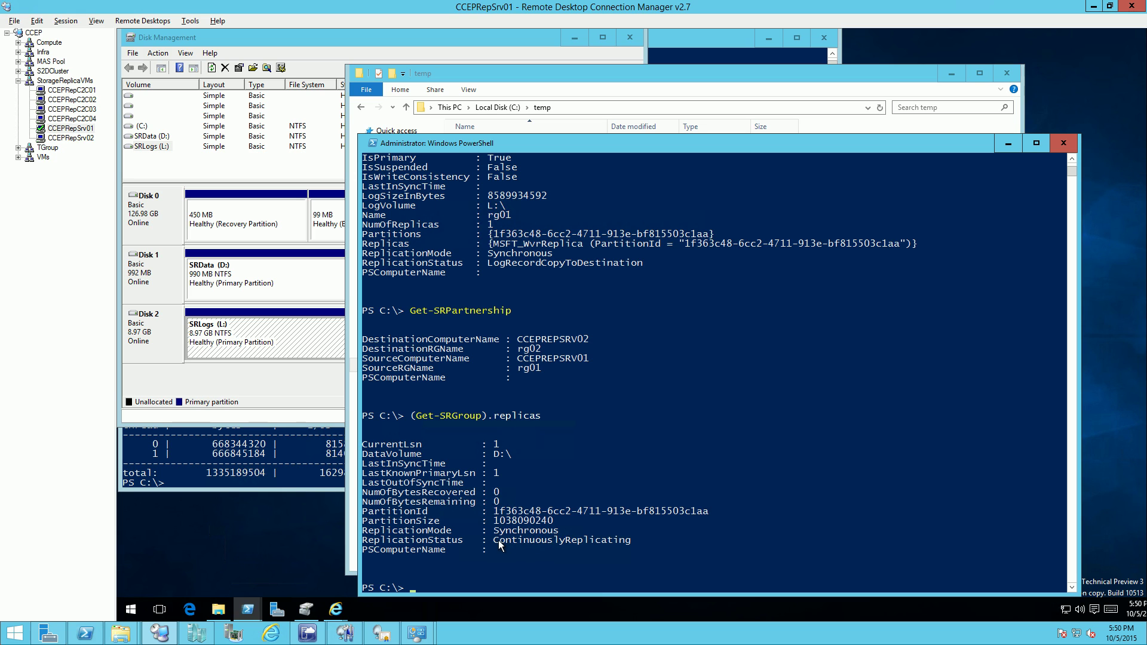
{"action": "left_click_drag", "start_coordinate": [491, 539], "coordinate": [622, 540]}
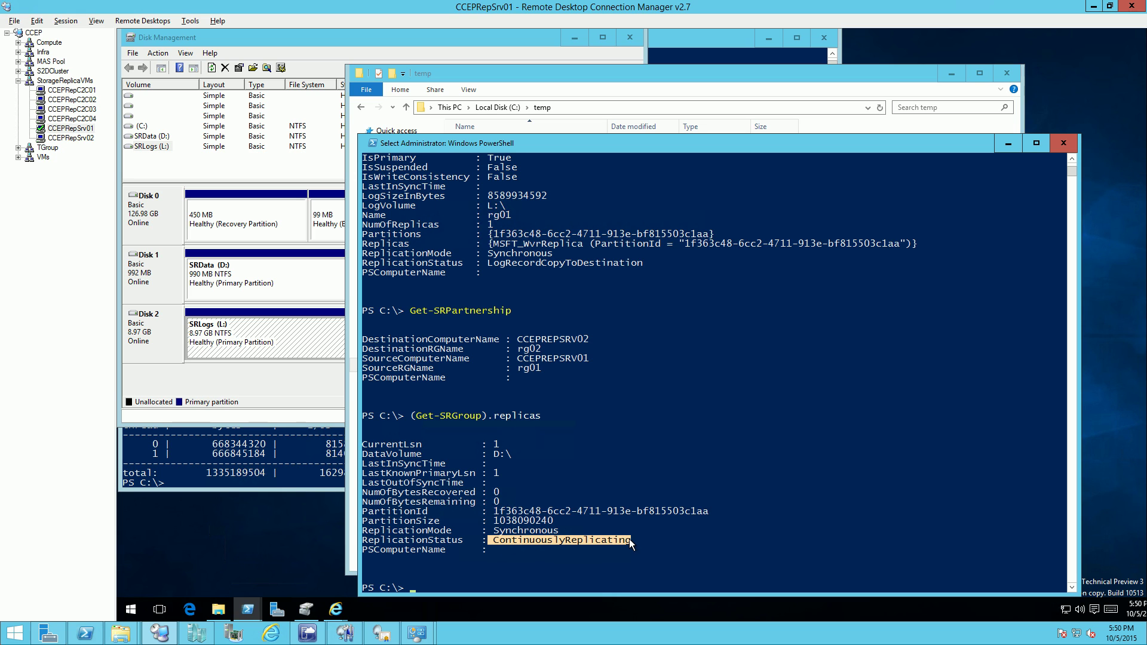
{"action": "left_click", "coordinate": [682, 521]}
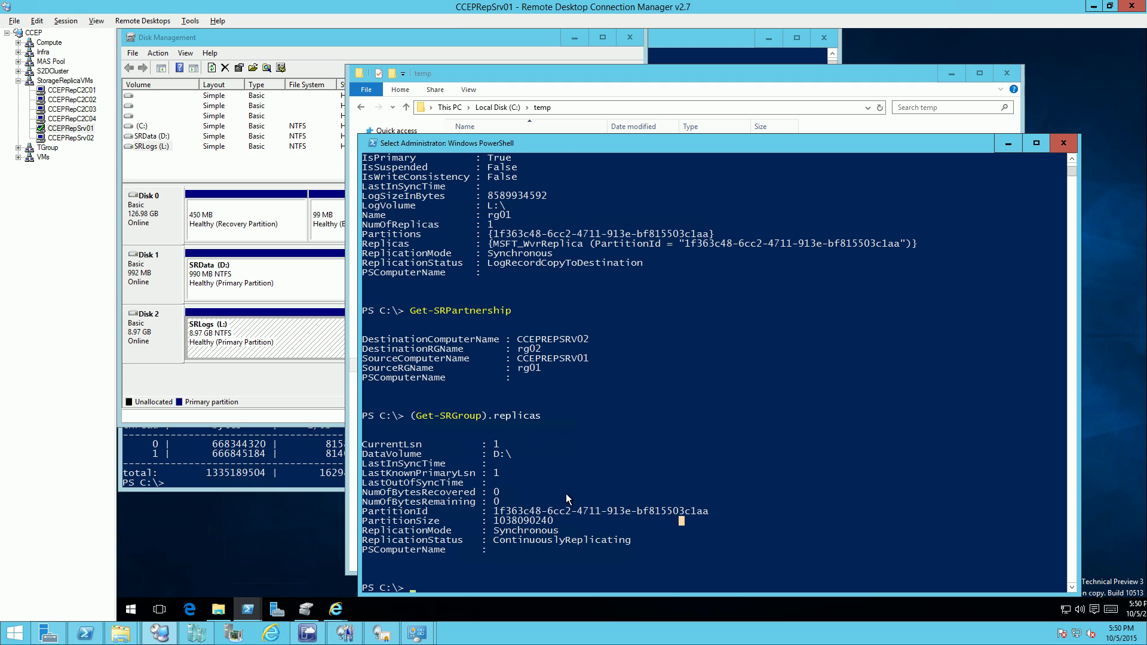
Step: Run Get-WinEvent -ProviderName Microsoft-Windows-StorageReplica -max 20 to list recent replication events
{"action": "key", "text": "Escape"}
{"action": "type", "text": "Get-WinEvent -ProviderName Microsoft-Windows-StorageReplica -max 20"}
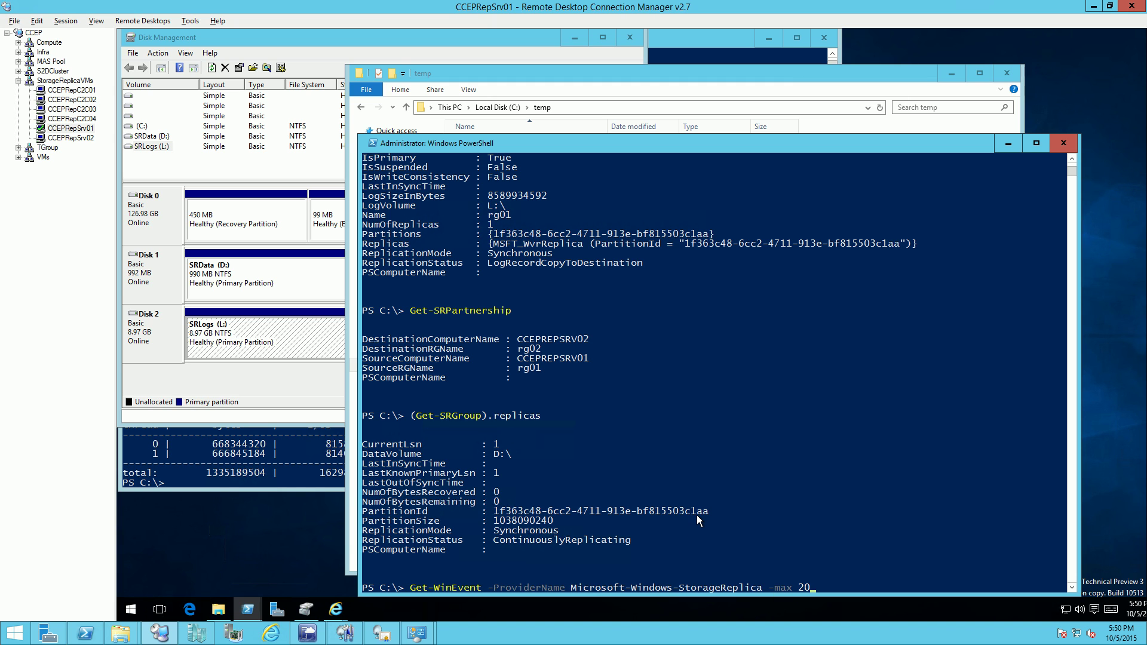
{"action": "key", "text": "Return"}
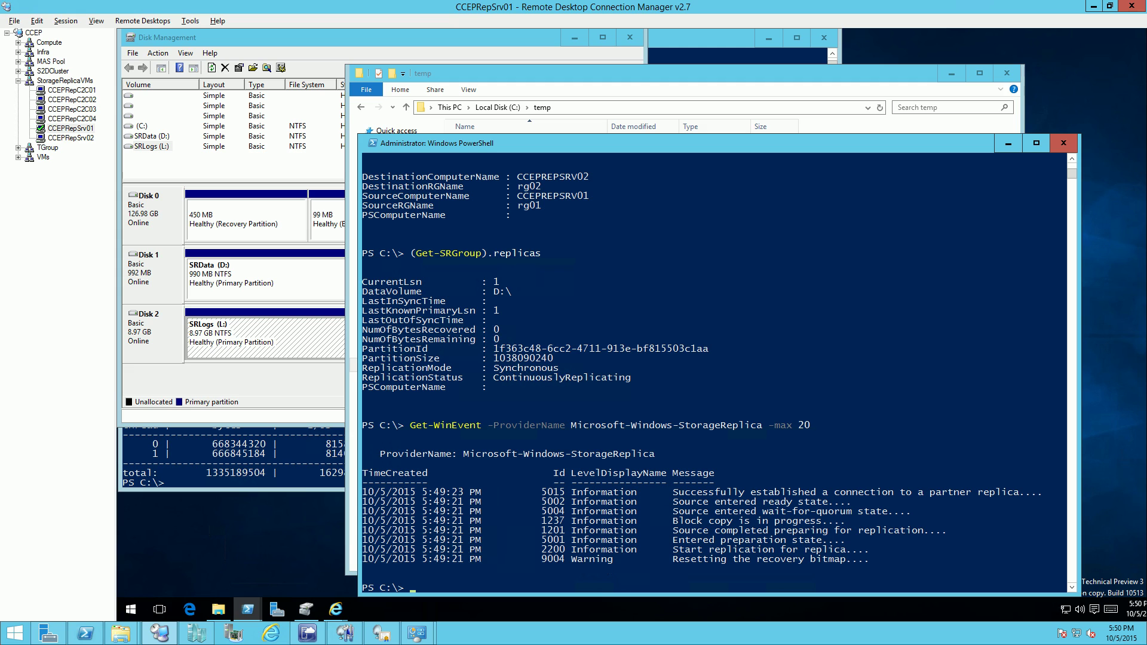
Step: On CCEPRepSrv02, query Storage Replica event 1215 and check its Block copy completed message
{"action": "left_click", "coordinate": [83, 139]}
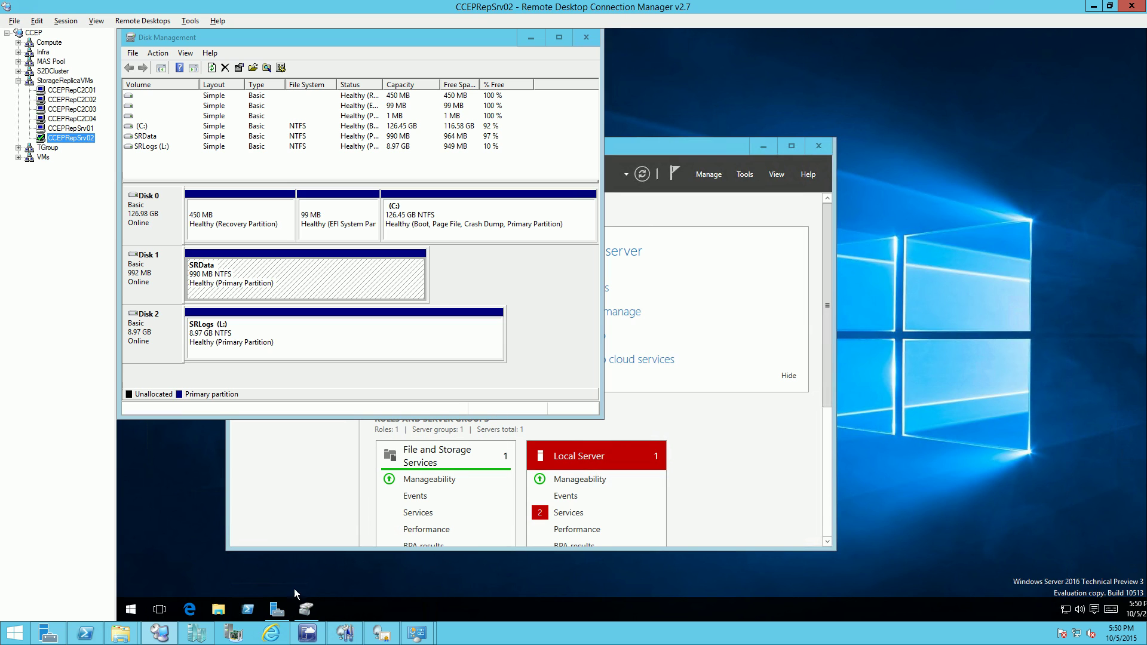
{"action": "left_click", "coordinate": [248, 611]}
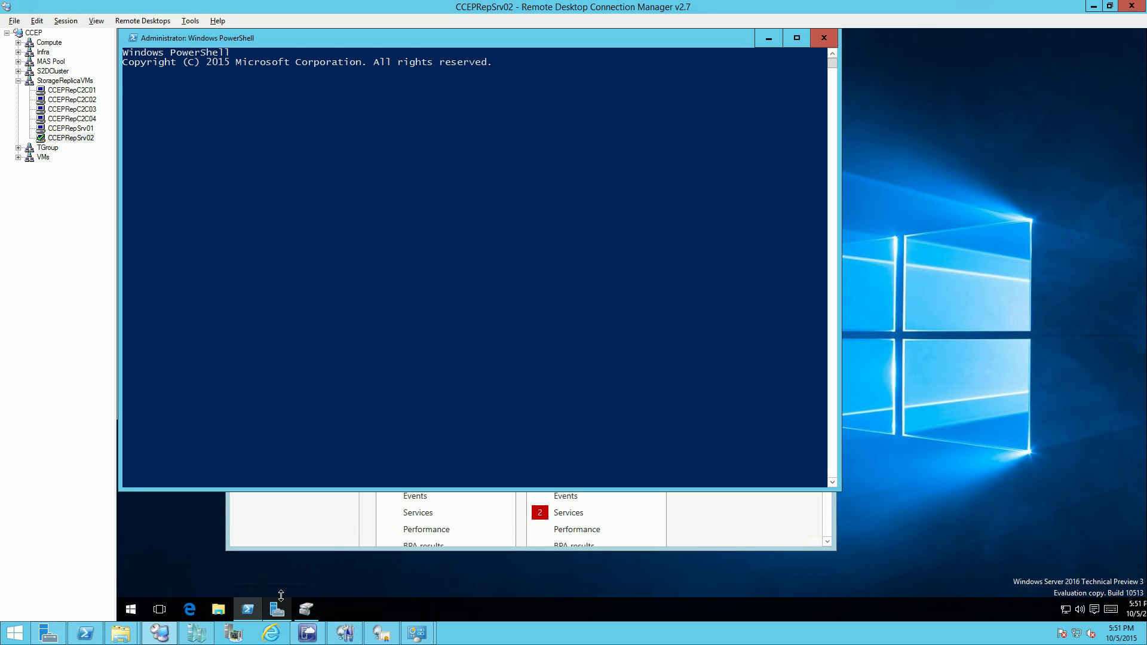
{"action": "right_click", "coordinate": [301, 264]}
{"action": "key", "text": "Return"}
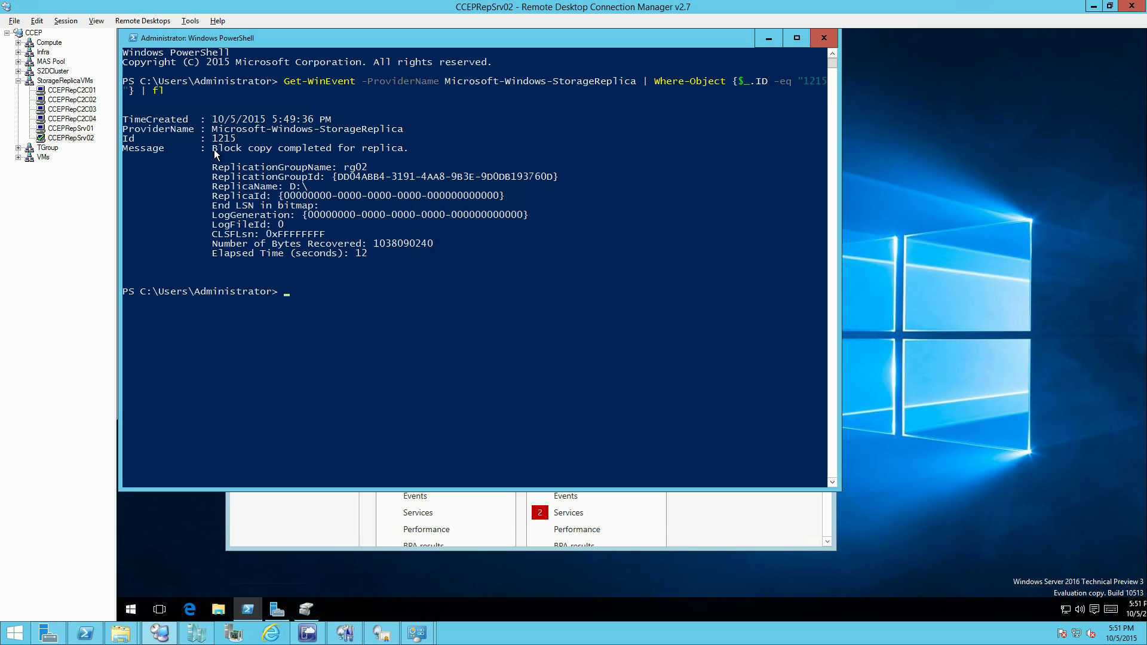
{"action": "left_click_drag", "start_coordinate": [213, 149], "coordinate": [409, 156]}
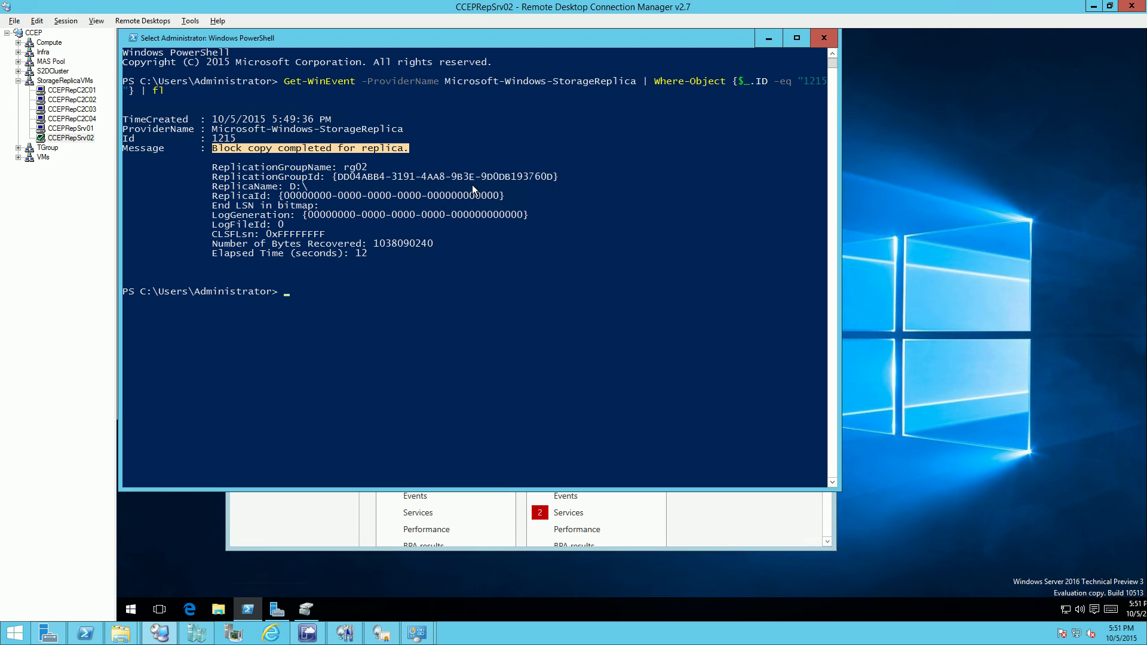
{"action": "left_click", "coordinate": [490, 142]}
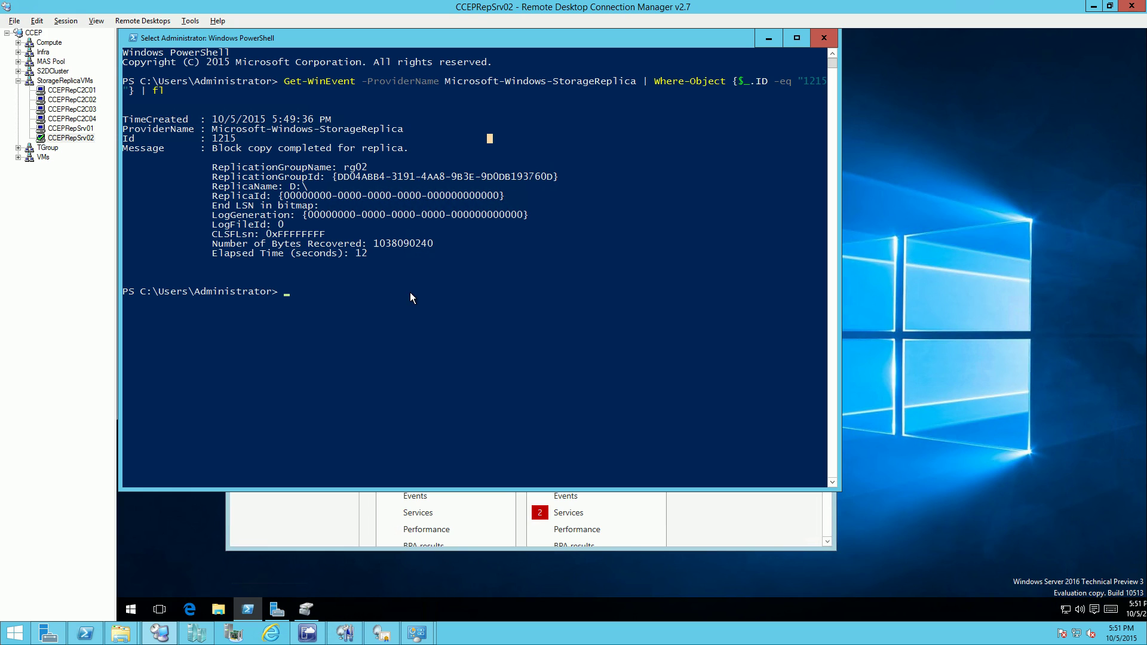
Step: Rerun the event query with ID 5020 to show the synchronous replication state
{"action": "key", "text": "Escape"}
{"action": "key", "text": "Up"}
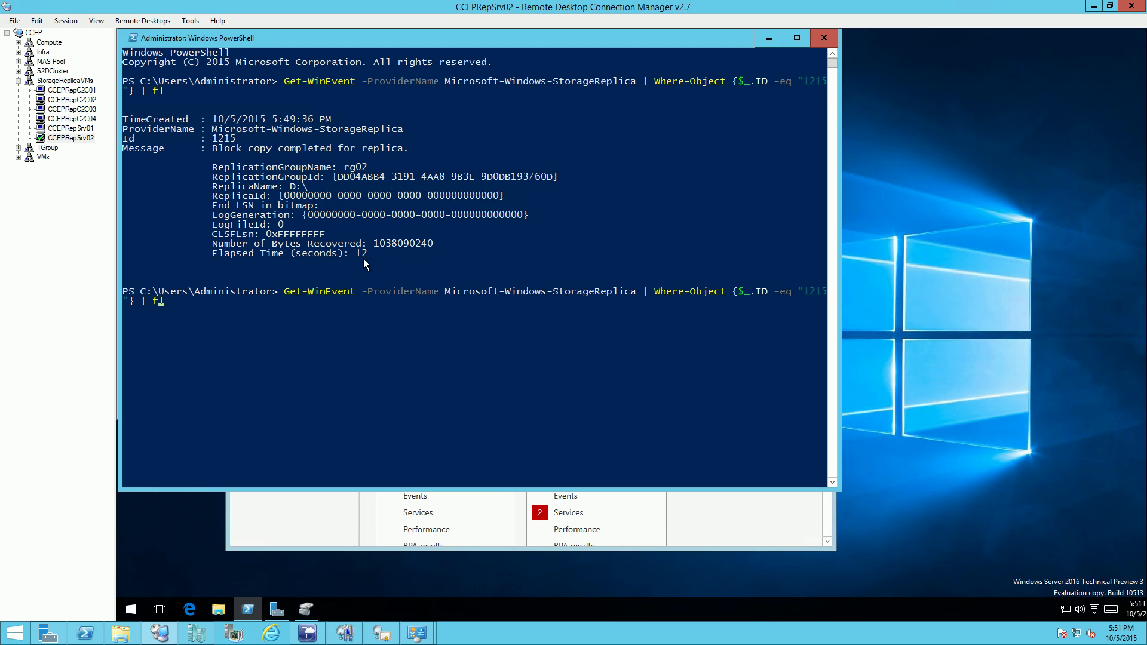
{"action": "key", "text": "Left"}
{"action": "key", "text": "Delete"}
{"action": "key", "text": "Delete"}
{"action": "key", "text": "Delete"}
{"action": "key", "text": "Delete"}
{"action": "type", "text": "5020"}
{"action": "key", "text": "Return"}
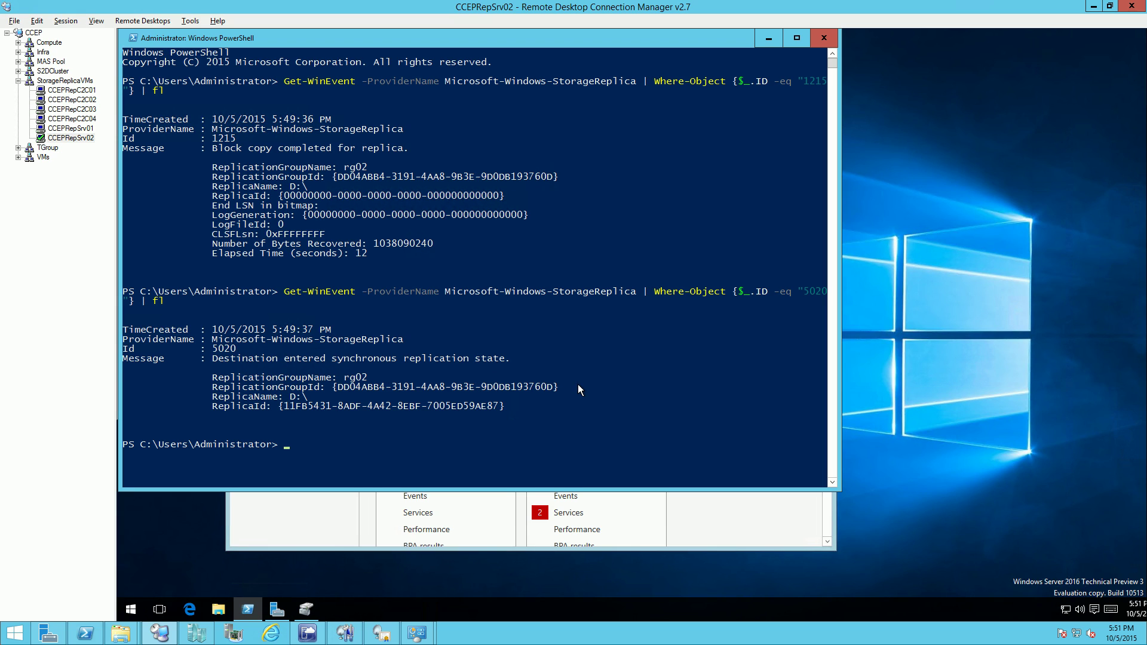
Step: View This PC's drives on CCEPRepSrv02 and rescan its disks in Disk Management
{"action": "left_click", "coordinate": [219, 610]}
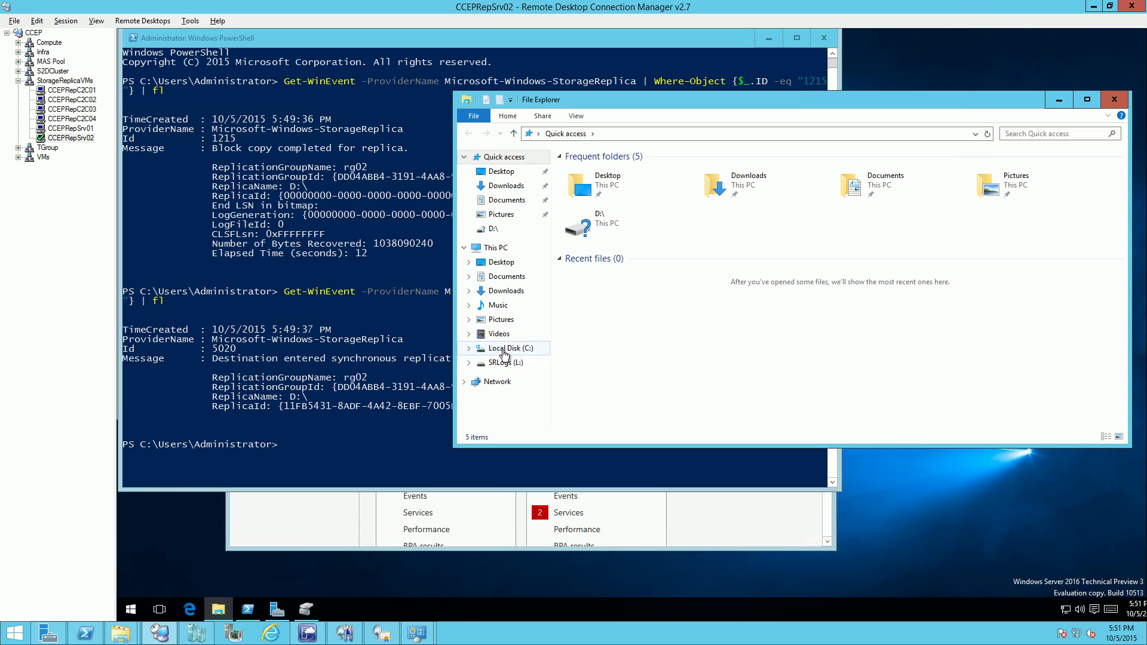
{"action": "left_click", "coordinate": [492, 249]}
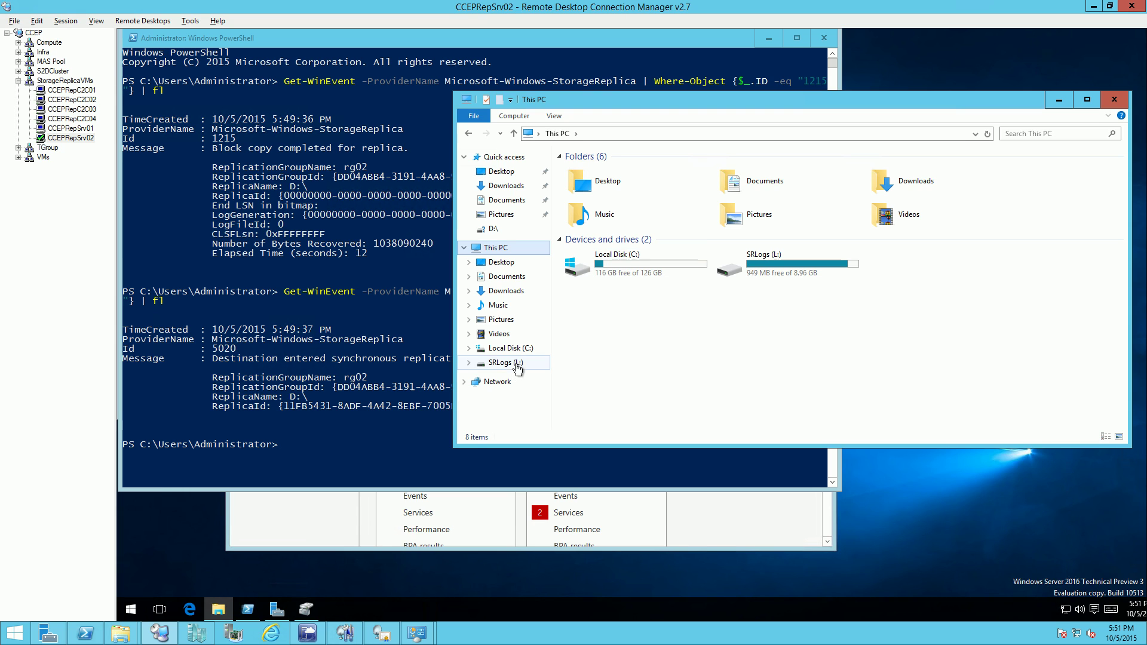
{"action": "left_click", "coordinate": [306, 611]}
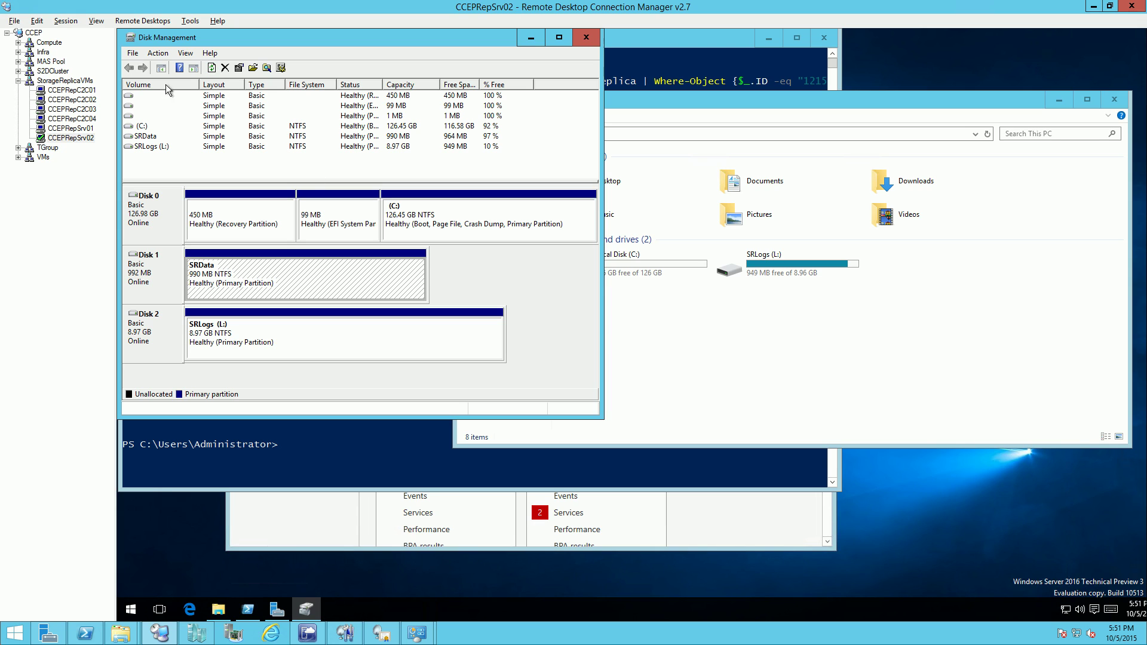
{"action": "left_click", "coordinate": [158, 54]}
{"action": "left_click", "coordinate": [175, 88]}
Step: Paste the Set-SRPartnership command making CCEPRepSrv02 rg02 the source and CCEPRepSrv01 rg01 the destination
{"action": "left_click", "coordinate": [753, 379]}
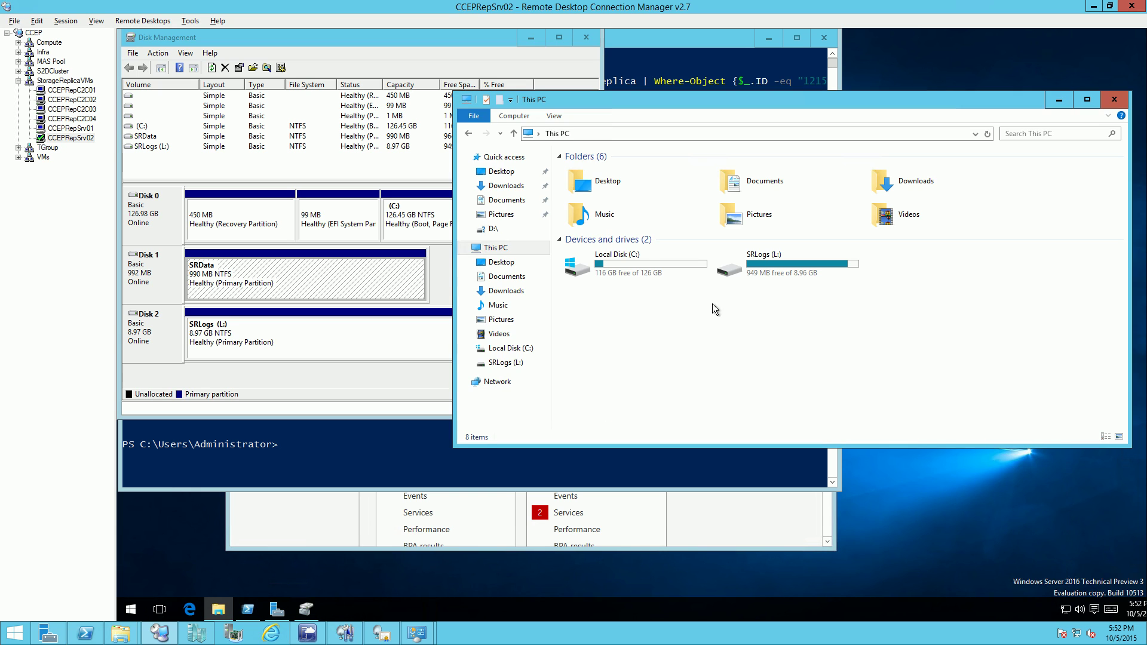
{"action": "left_click", "coordinate": [689, 44]}
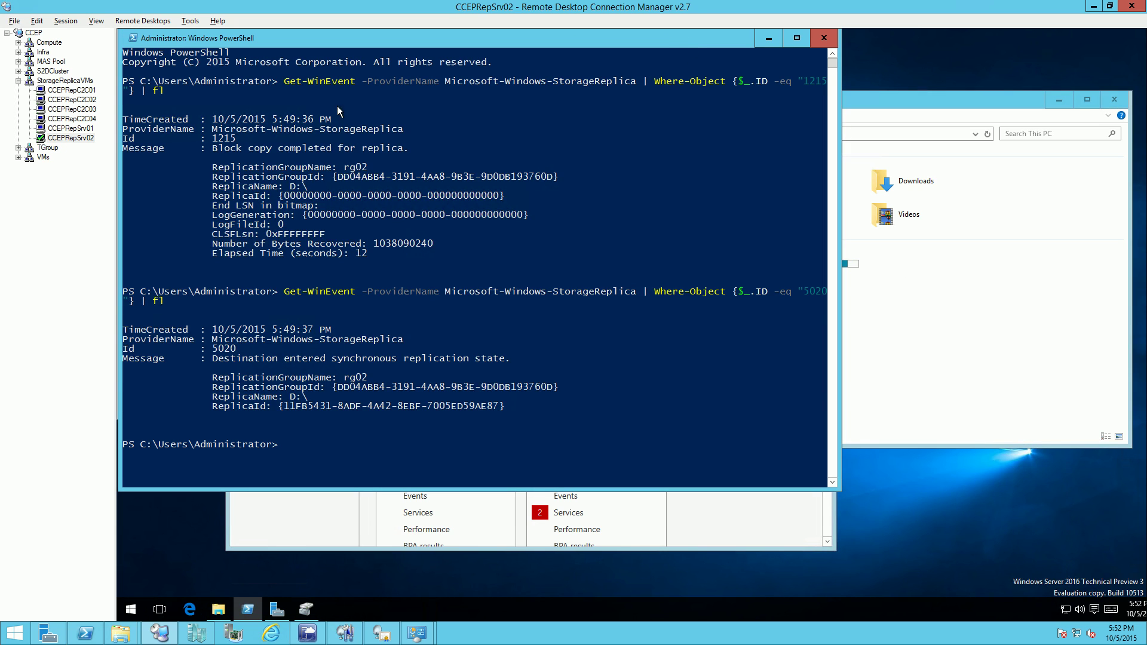
{"action": "right_click", "coordinate": [426, 449]}
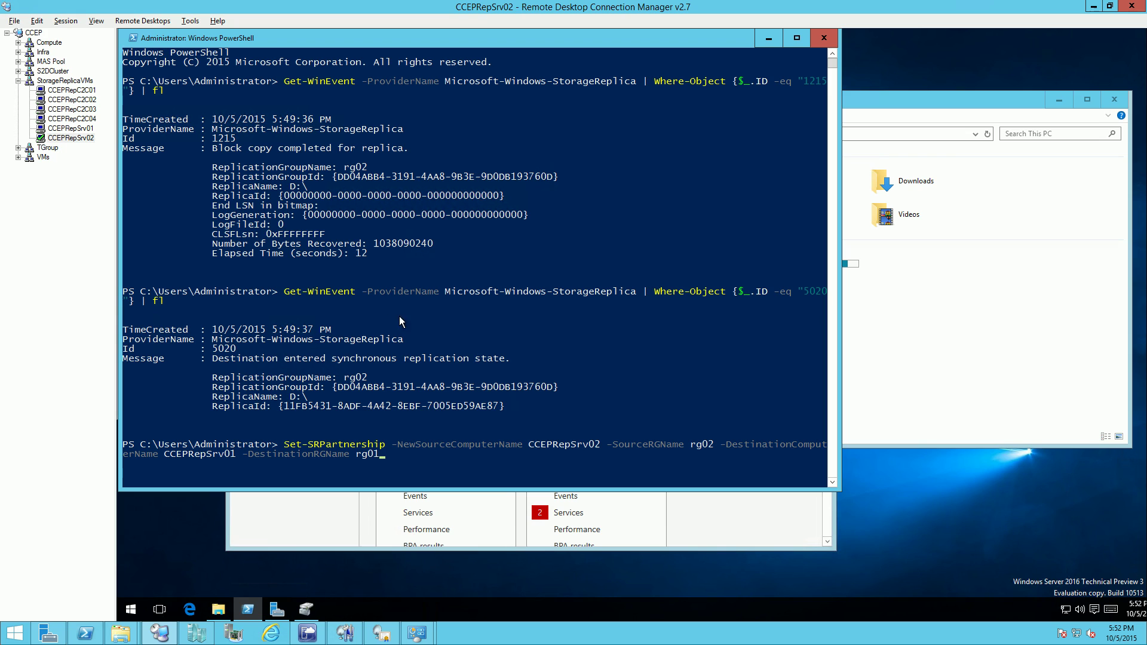
Step: Run the Set-SRPartnership reversal and answer y to accept the data-loss warning
{"action": "key", "text": "Return"}
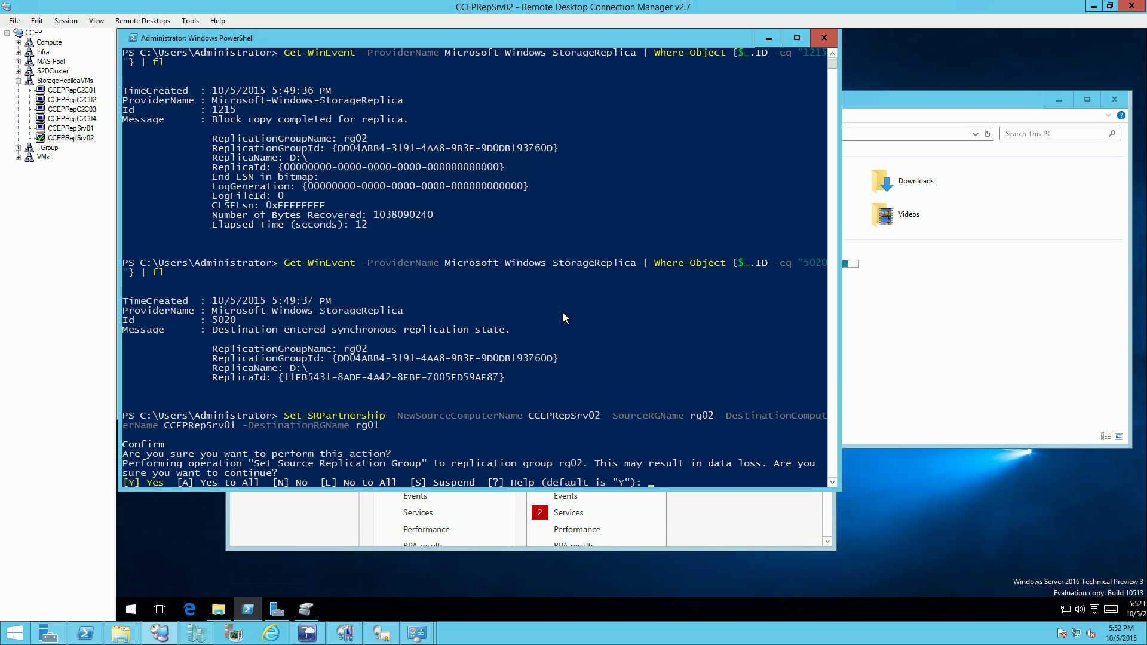
{"action": "type", "text": "y"}
{"action": "key", "text": "Return"}
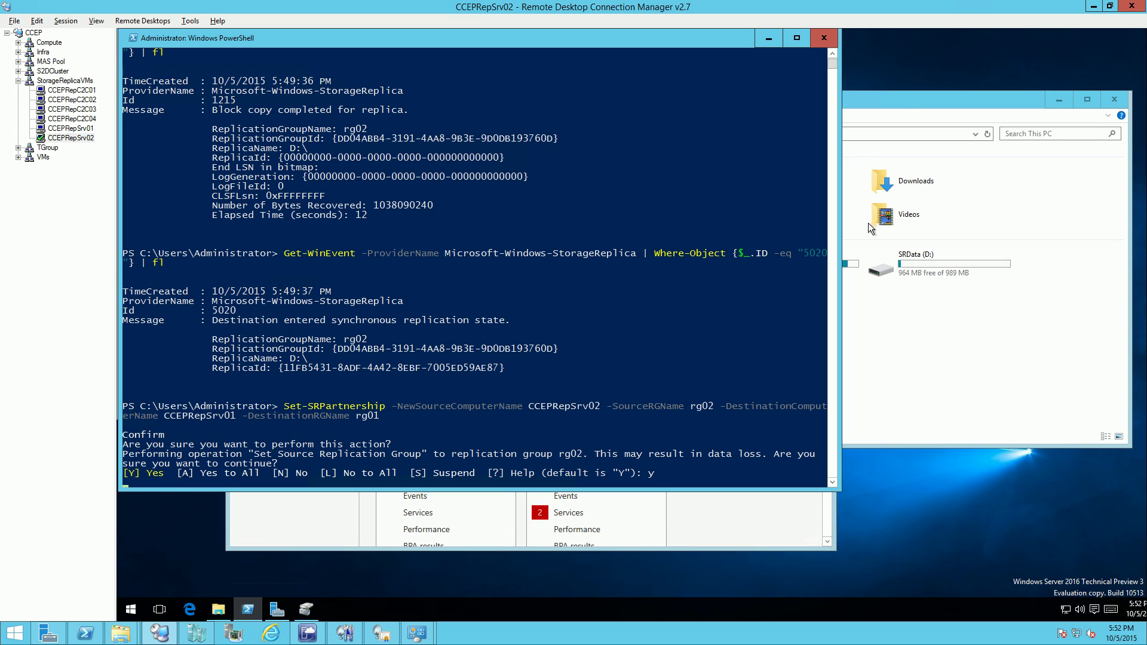
{"action": "left_click", "coordinate": [906, 104]}
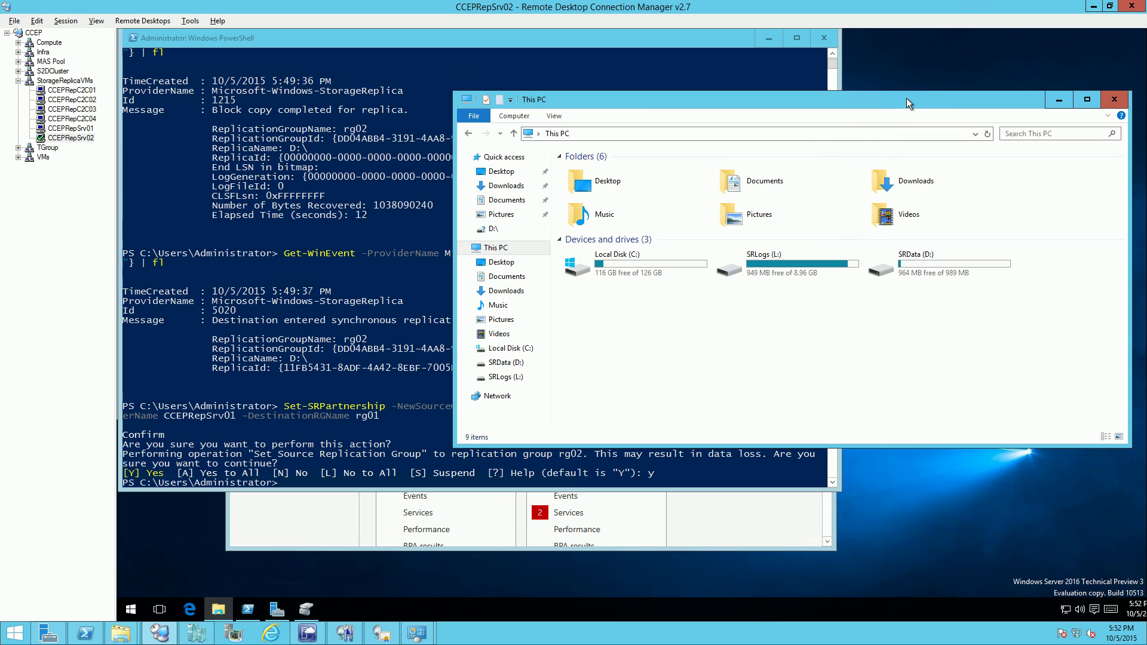
Step: Open SRData (D:) on CCEPRepSrv02 to confirm it is empty, then return to This PC
{"action": "double_click", "coordinate": [916, 268]}
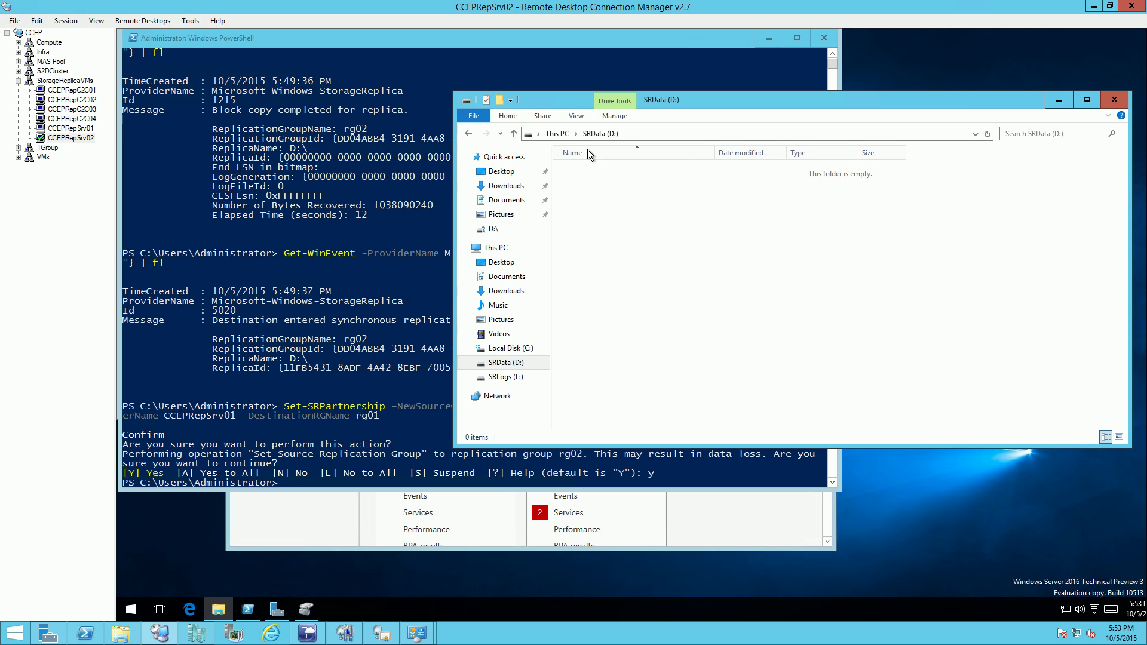
{"action": "left_click", "coordinate": [557, 134]}
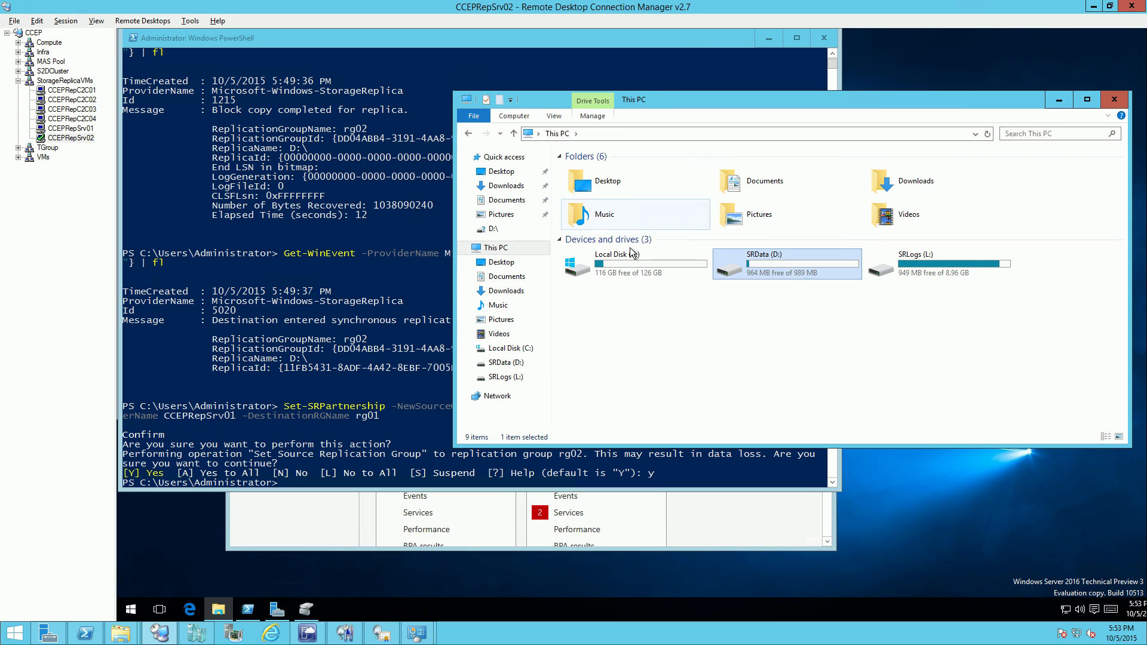
Step: On CCEPRepSrv01, inspect Disk 1 in Disk Management, showing a 990 MB RAW partition
{"action": "left_click", "coordinate": [81, 129]}
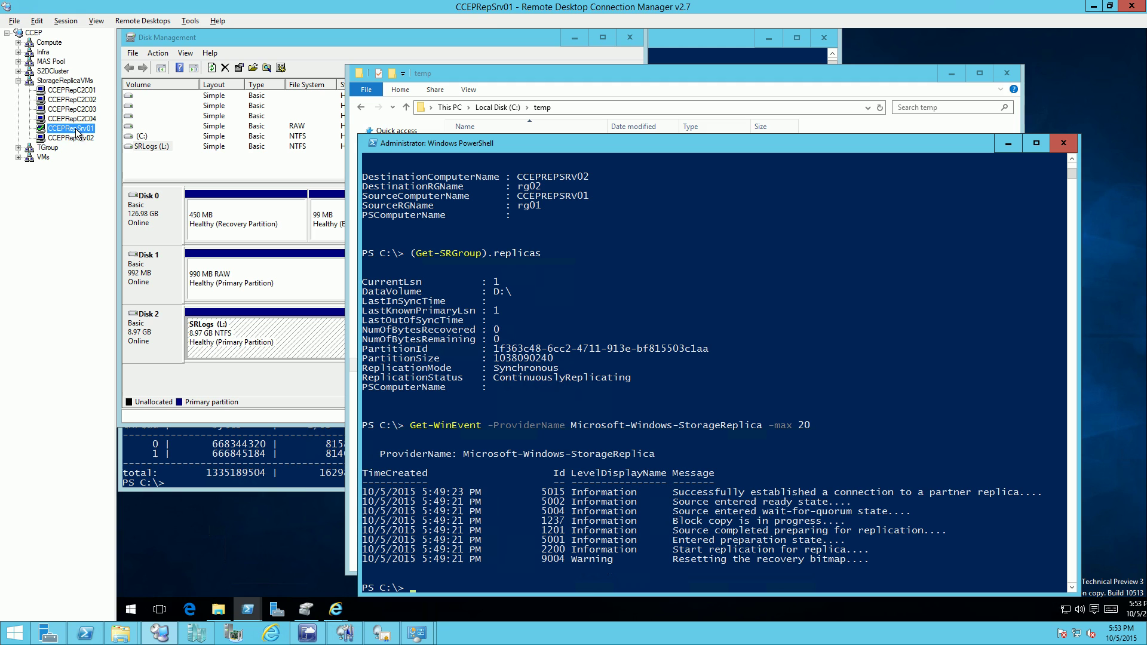
{"action": "left_click", "coordinate": [291, 388]}
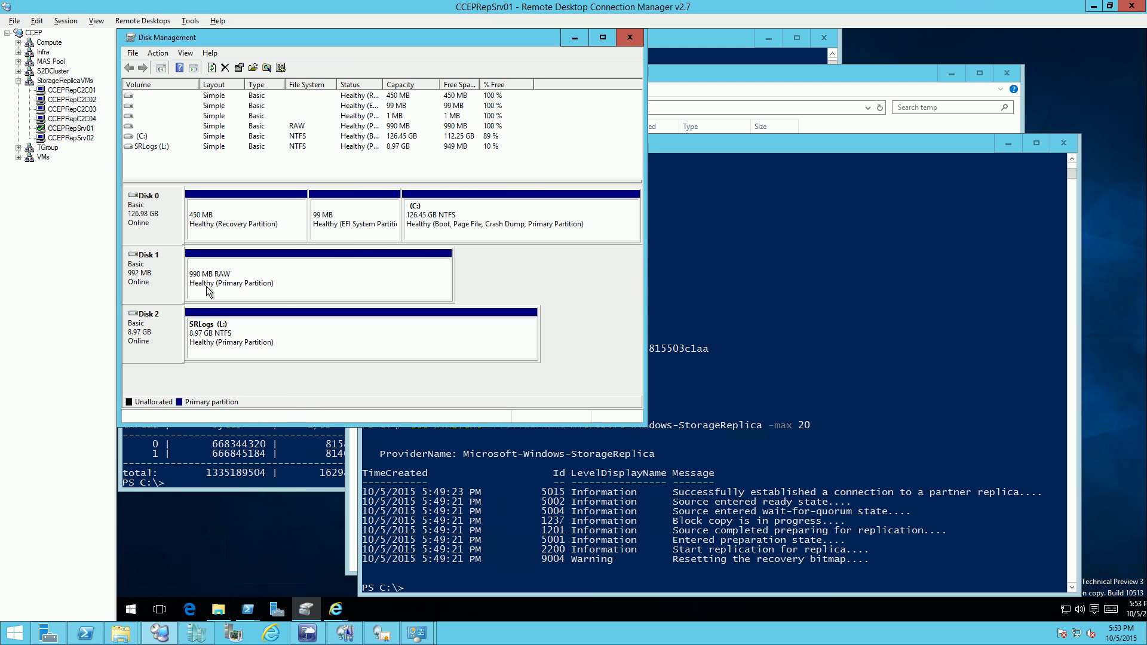
{"action": "left_click", "coordinate": [276, 278]}
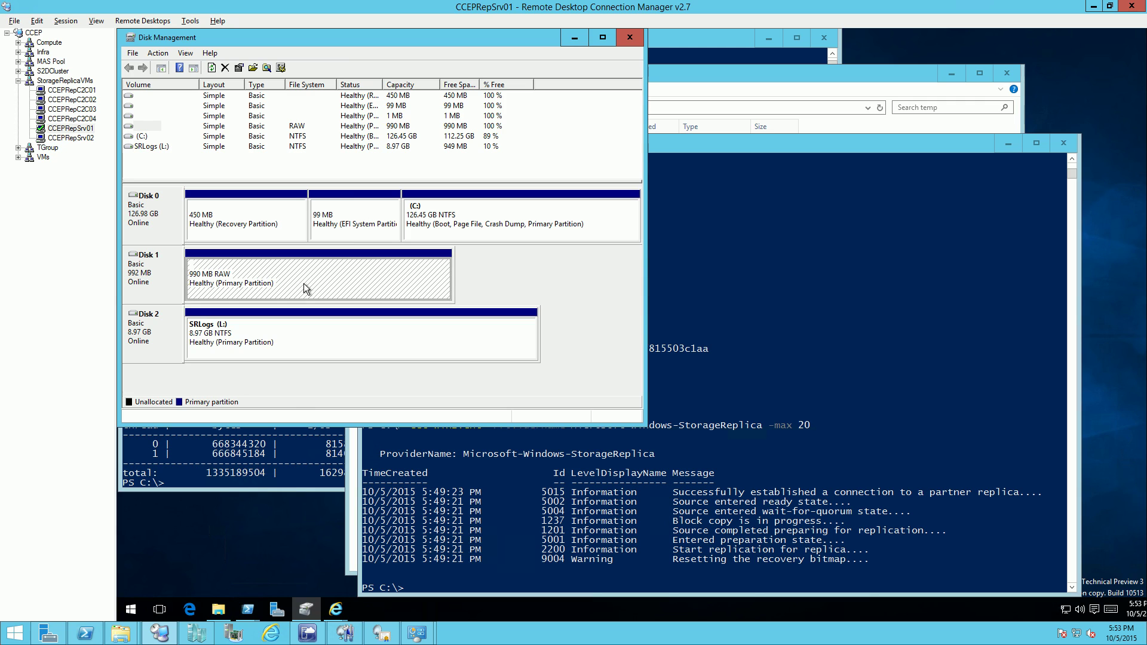
{"action": "left_click", "coordinate": [693, 90]}
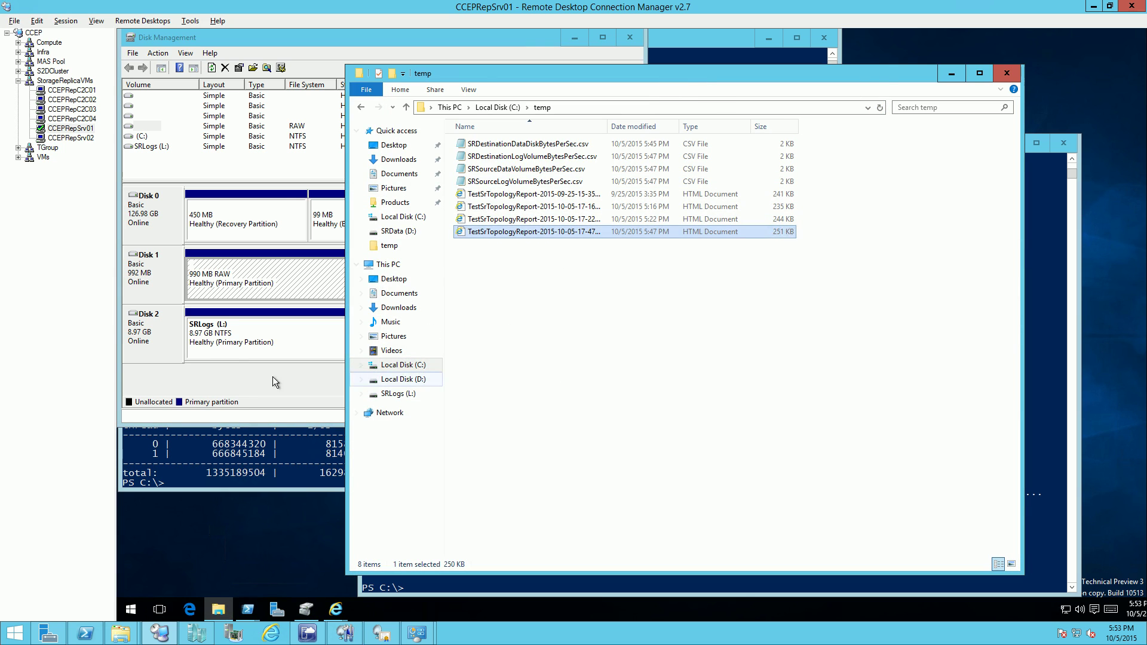
{"action": "left_click", "coordinate": [225, 276]}
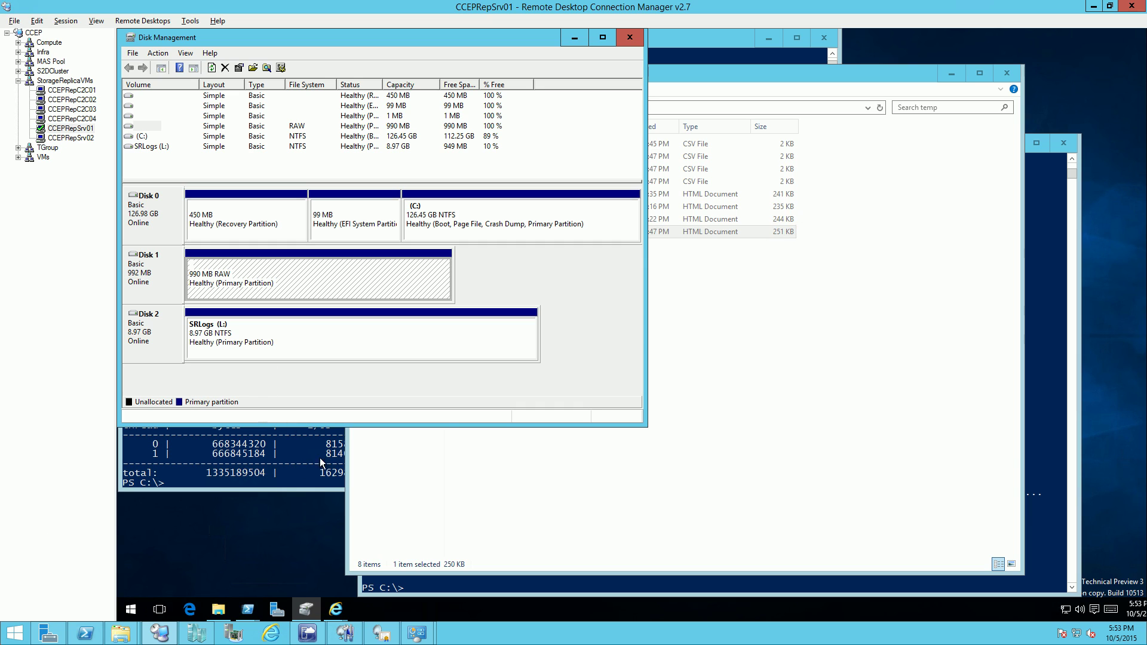
Step: Paste and run Set-SRPartnership making CCEPRepSrv01's rg01 the source for rg02, confirming with y
{"action": "left_click", "coordinate": [477, 593]}
{"action": "type", "text": "Set-SRPartnership -NewSourceComputerName CCEPRepSrv01 -SourceRGName rg01 -DestinationComputerName CCEPRepSrv02 -DestinationRGName rg02"}
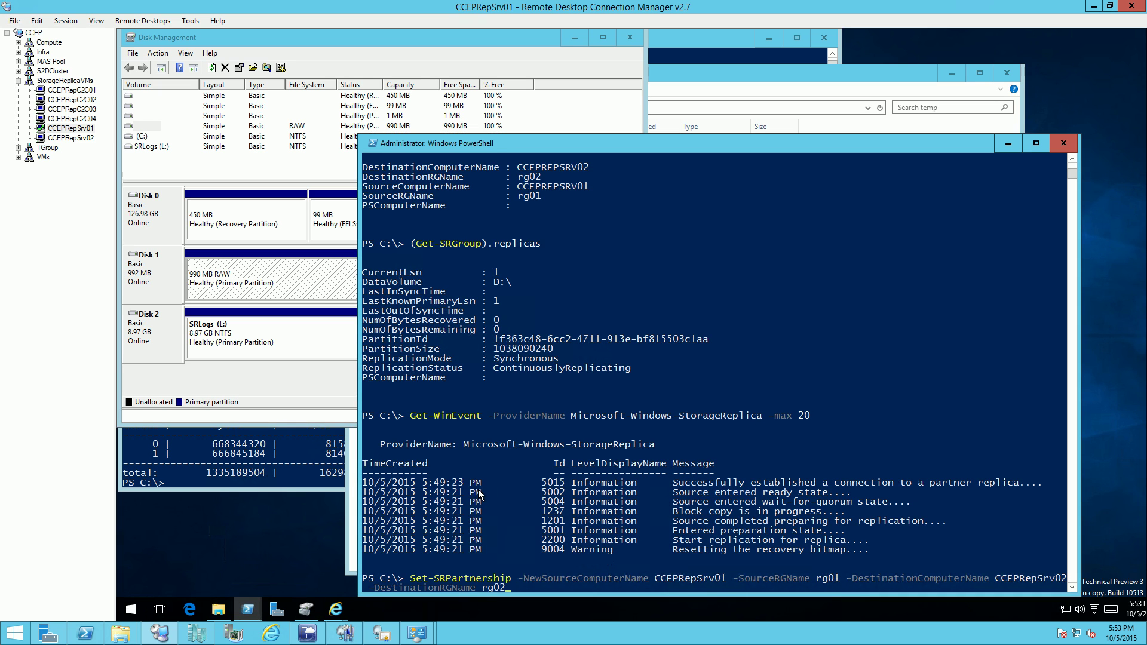
{"action": "key", "text": "Return"}
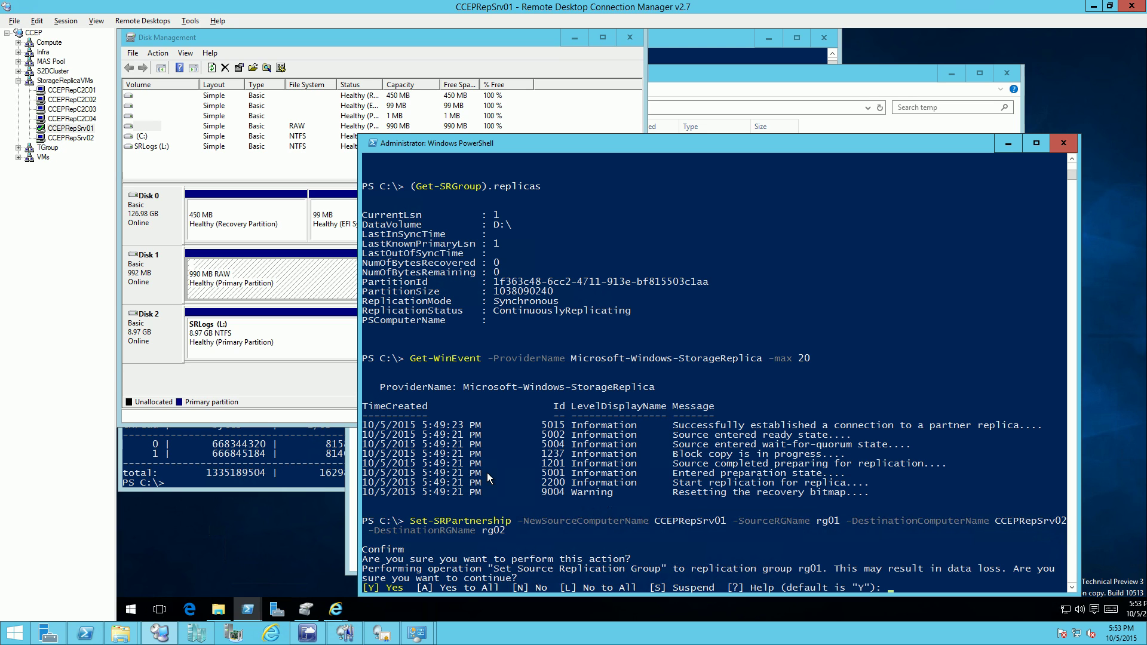
{"action": "type", "text": "y"}
{"action": "key", "text": "Return"}
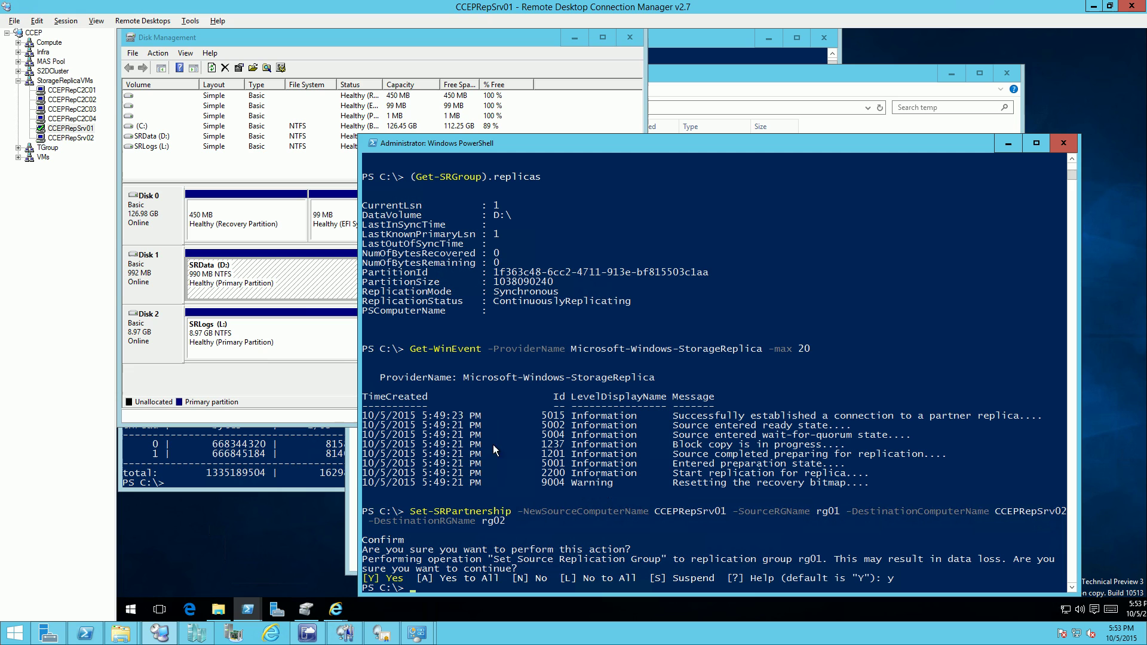
Step: On CCEPRepSrv01, open SRData (D:) to see its files listed again
{"action": "left_click", "coordinate": [267, 283]}
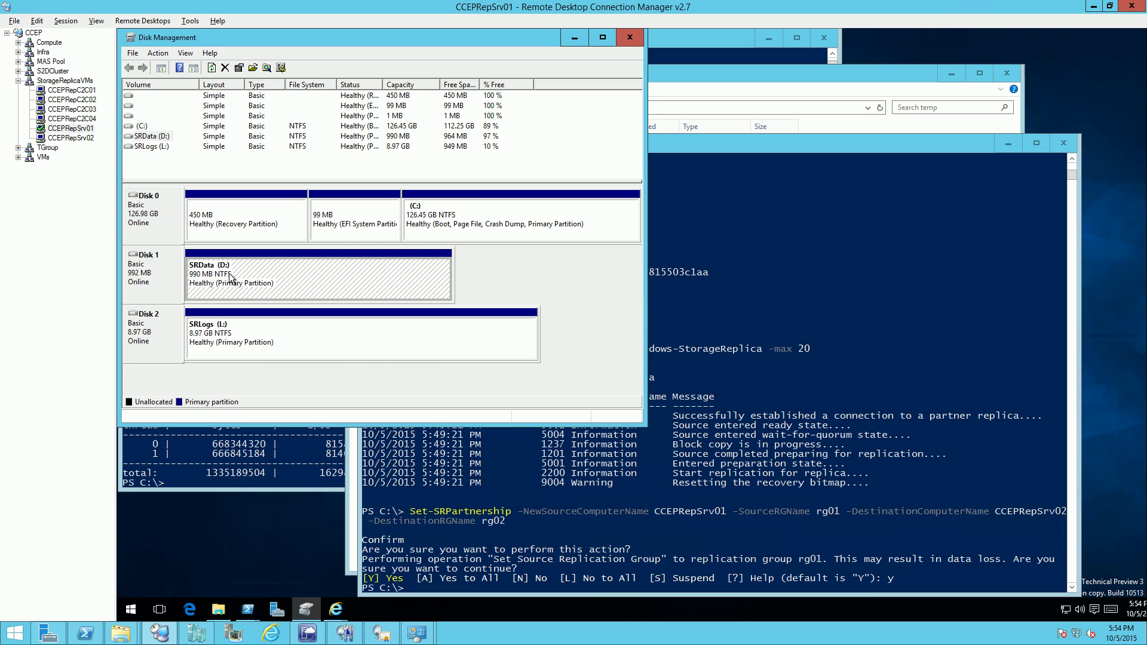
{"action": "left_click", "coordinate": [740, 78]}
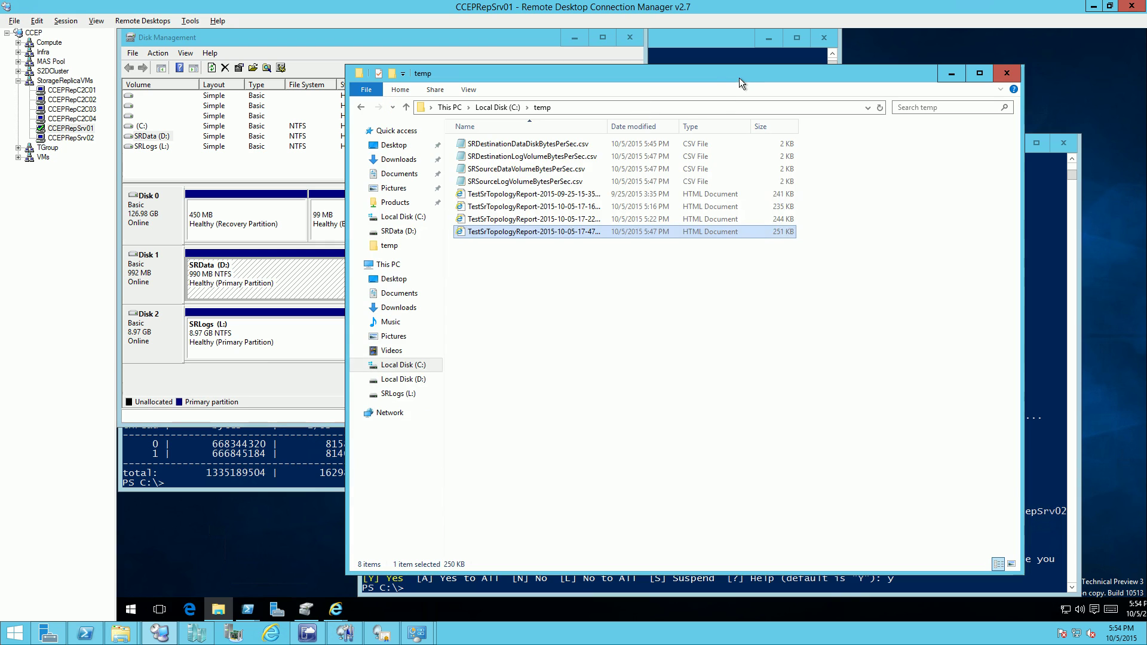
{"action": "left_click", "coordinate": [401, 382]}
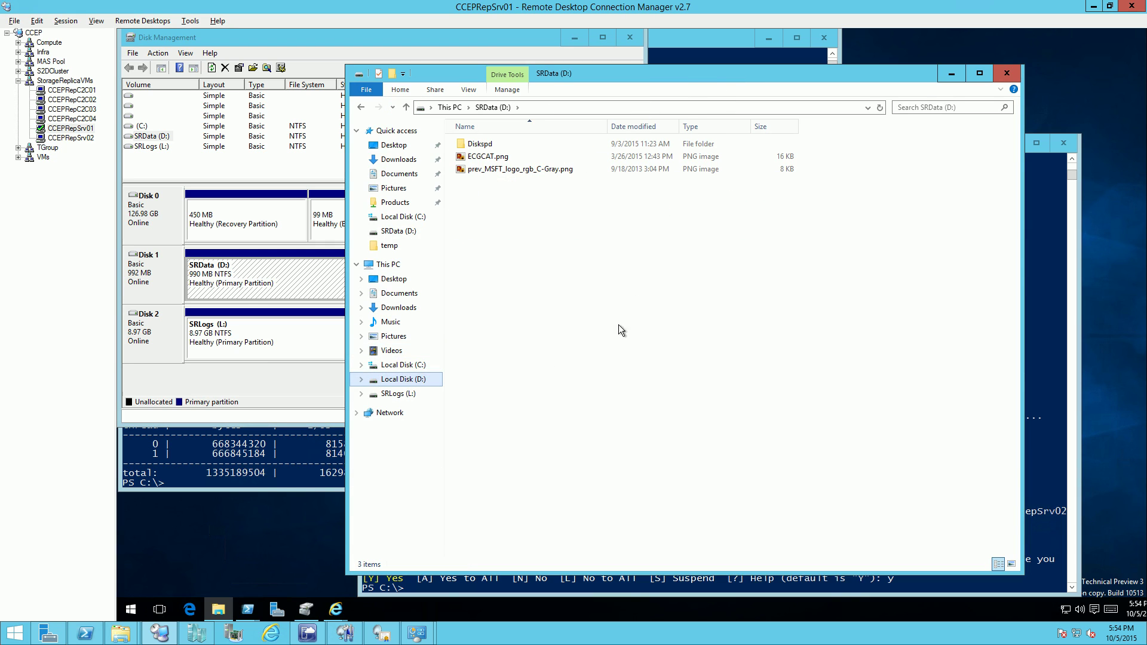
Step: Refresh This PC on CCEPRepSrv02 to confirm SRData (D:) is gone, then return to CCEPRepSrv01
{"action": "left_click", "coordinate": [71, 138]}
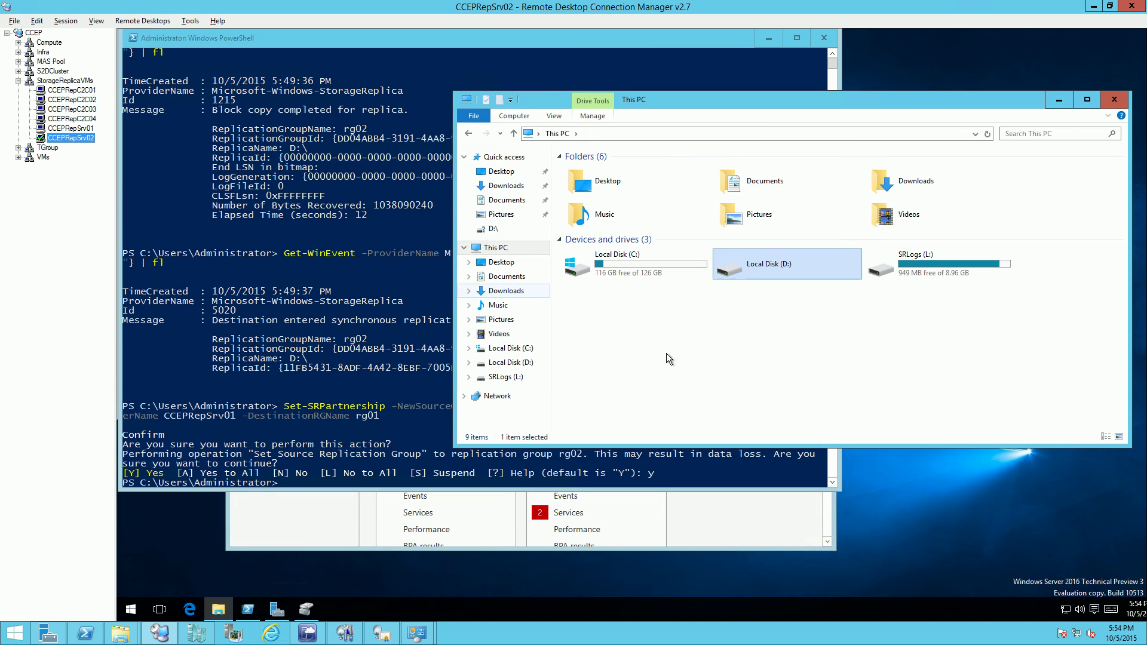
{"action": "left_click", "coordinate": [719, 377]}
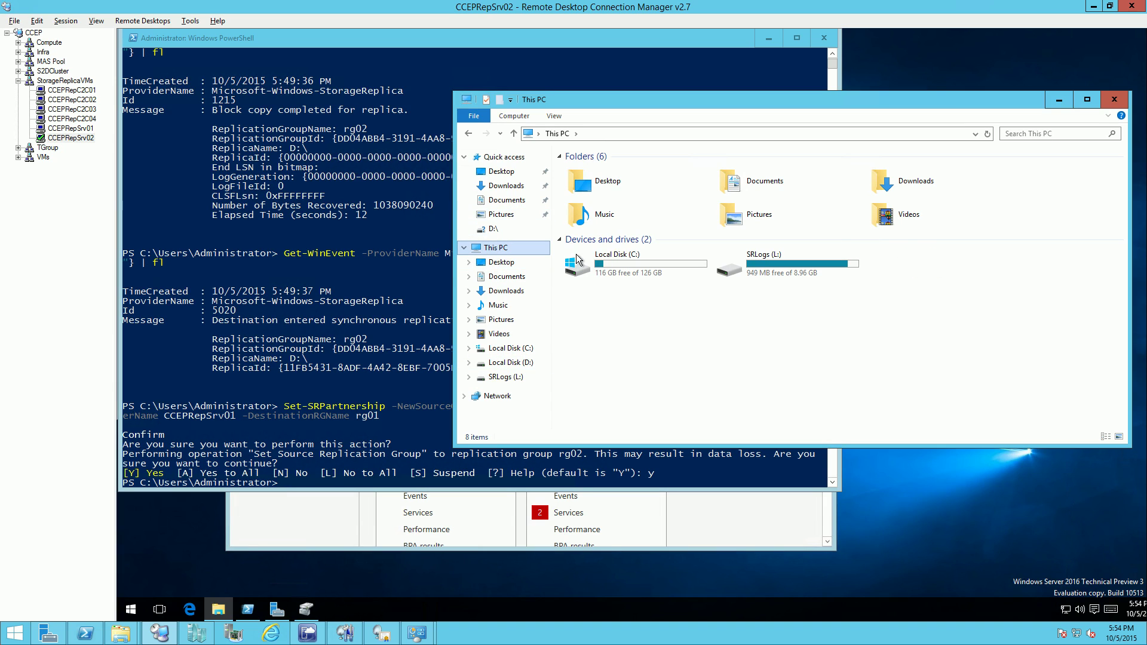
{"action": "left_click", "coordinate": [988, 133]}
{"action": "left_click", "coordinate": [77, 129]}
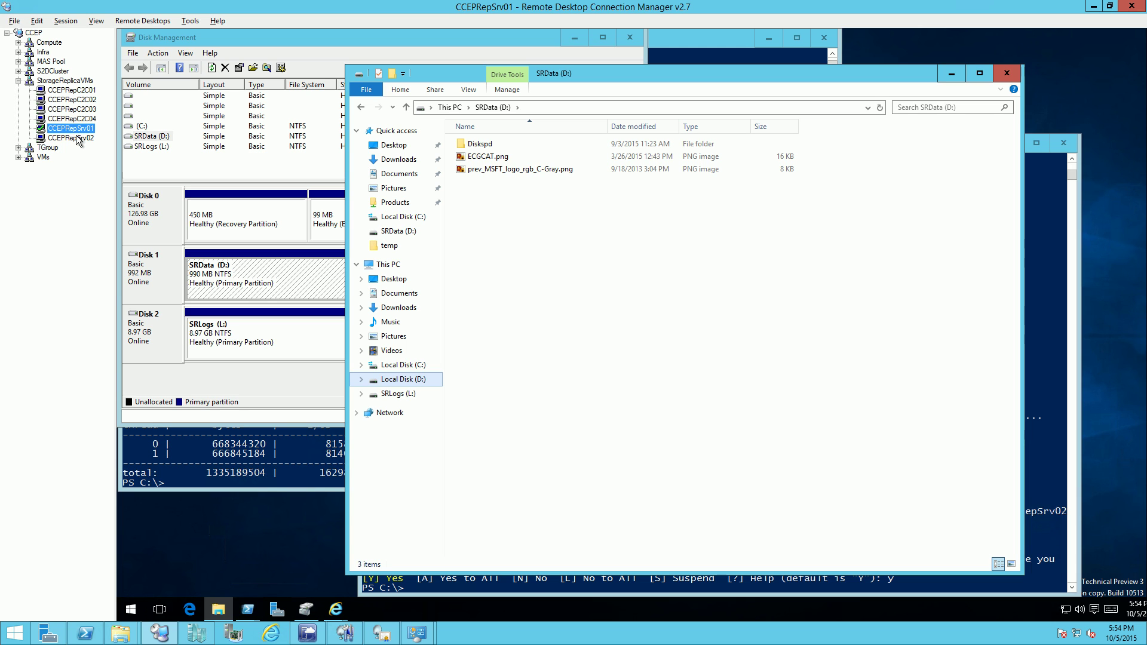
{"action": "left_click", "coordinate": [486, 591]}
Step: Remove the rg01–rg02 partnership with Get-SRPartnership | Remove-SRPartnership, confirming with y
{"action": "right_click", "coordinate": [490, 588]}
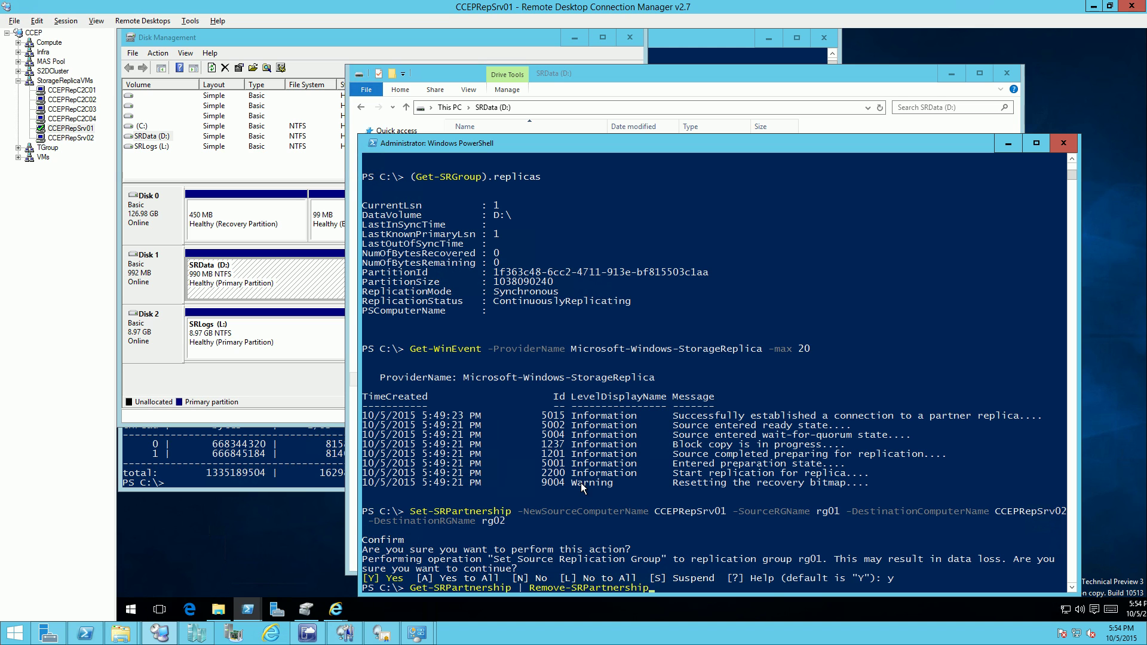
{"action": "key", "text": "Return"}
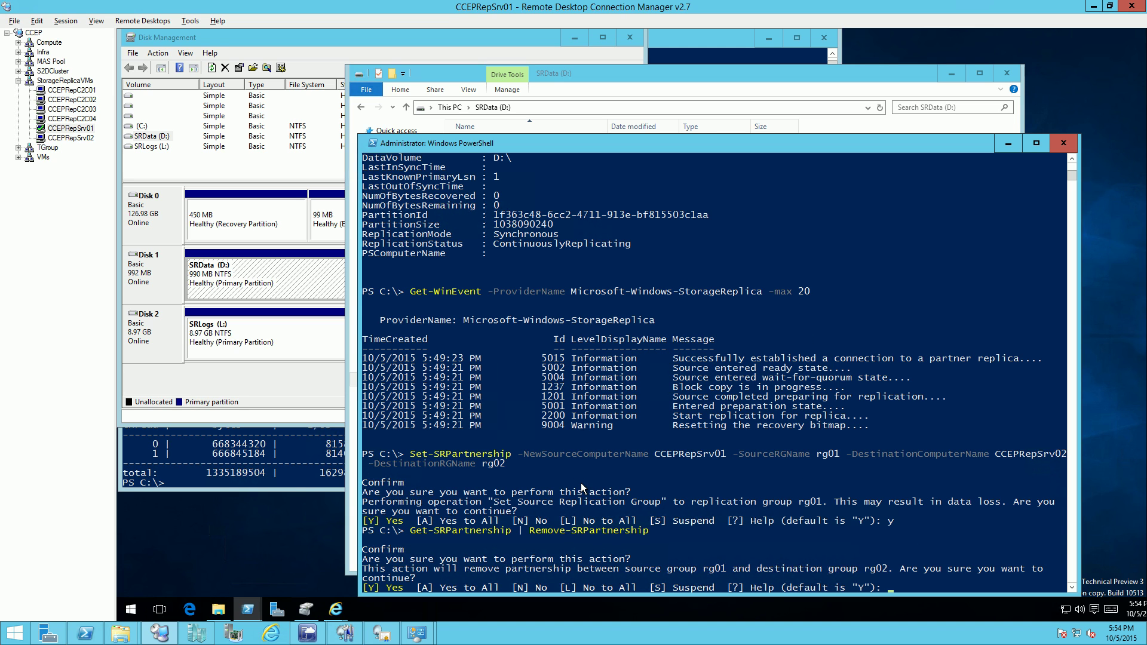
{"action": "type", "text": "y"}
{"action": "key", "text": "Return"}
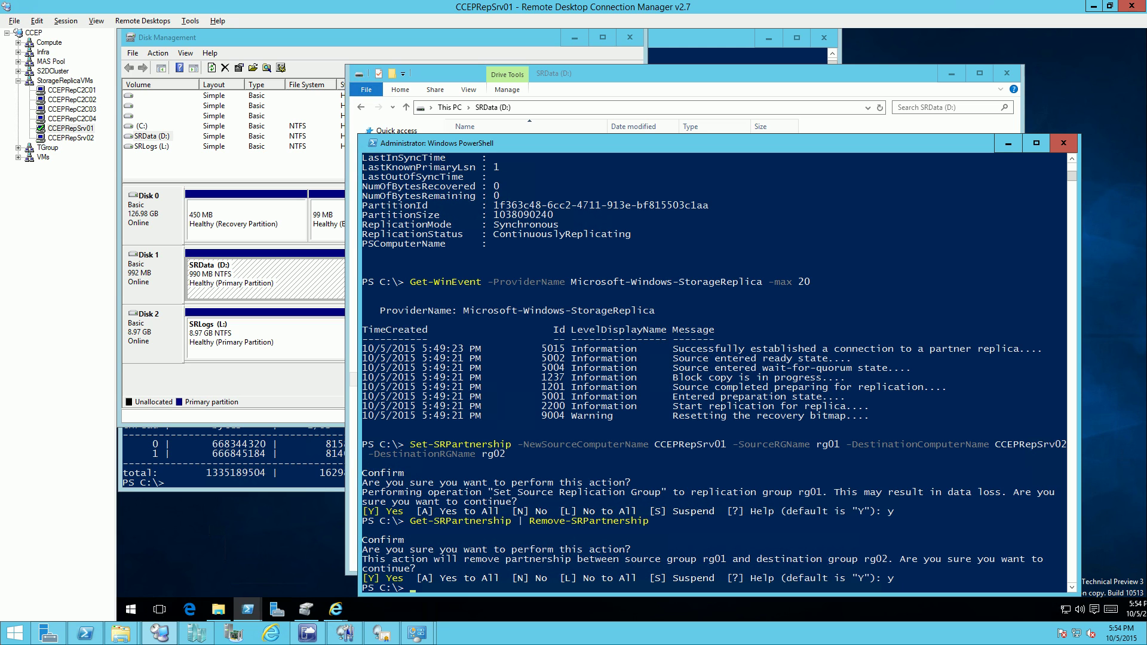
{"action": "right_click", "coordinate": [532, 557]}
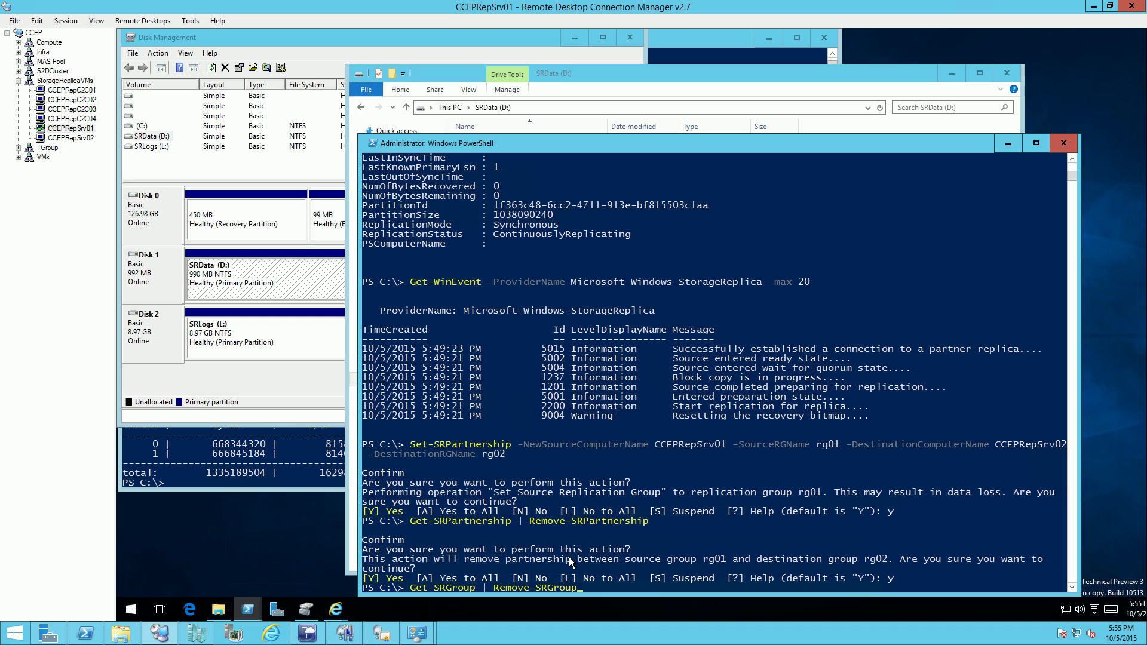
Step: Run Get-SRGroup | Remove-SRGroup on CCEPRepSrv01, then on CCEPRepSrv02, and return to CCEPRepSrv01
{"action": "key", "text": "Return"}
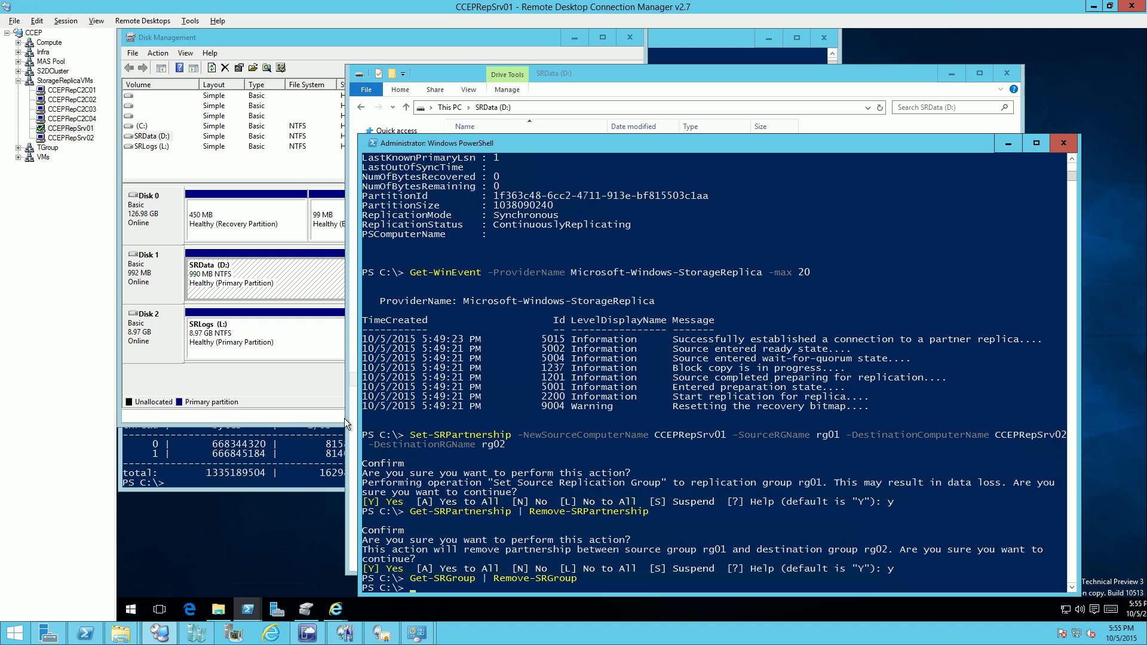
{"action": "left_click", "coordinate": [72, 139]}
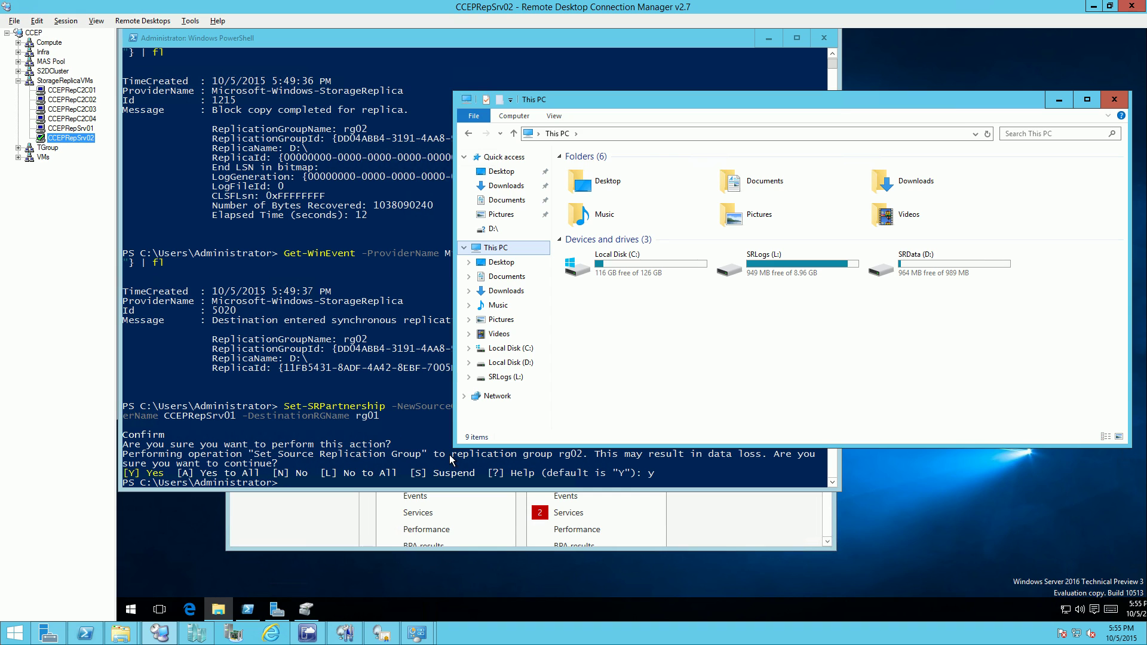
{"action": "type", "text": "Get-SRGroup | Remove-SRGroup"}
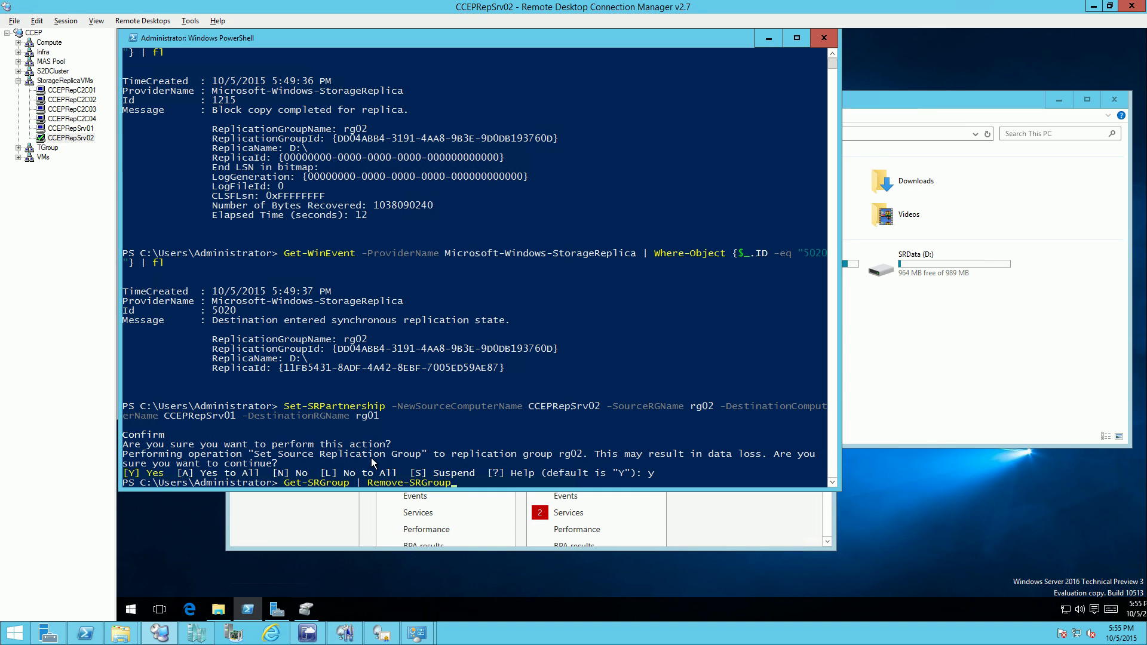
{"action": "key", "text": "Return"}
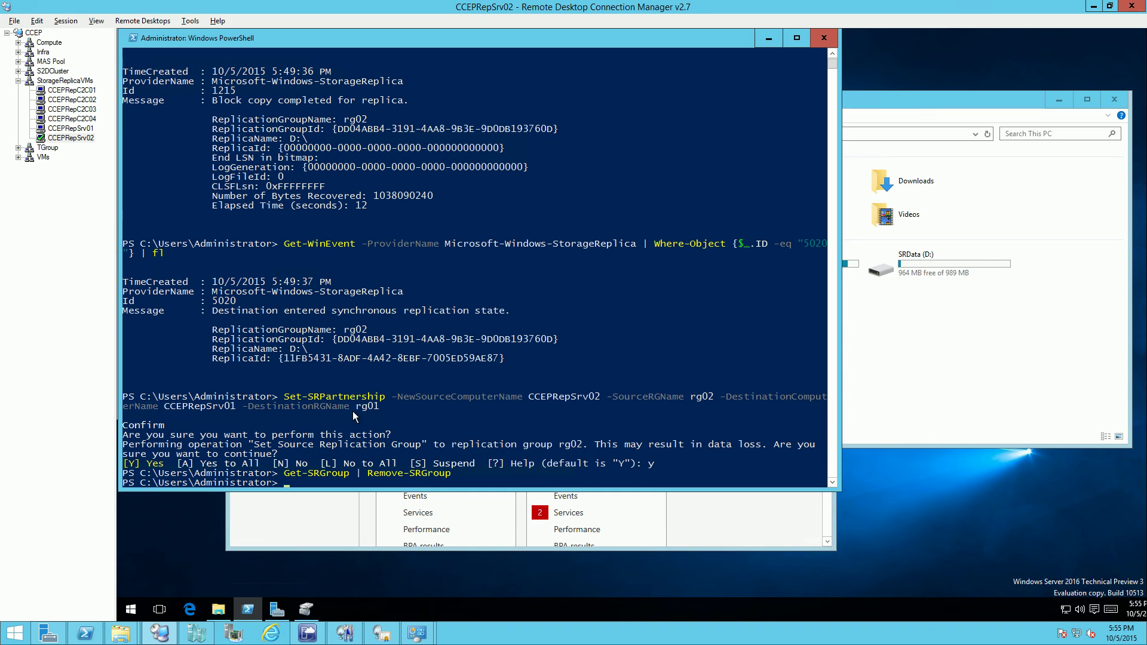
{"action": "left_click", "coordinate": [82, 129]}
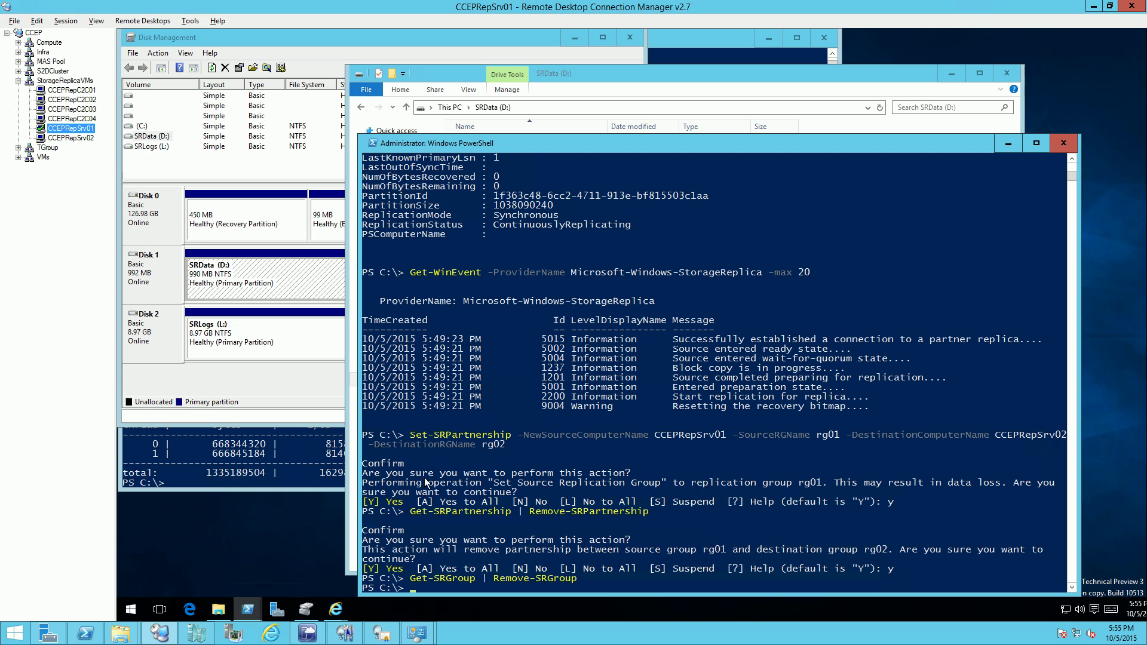
{"action": "left_click", "coordinate": [478, 486]}
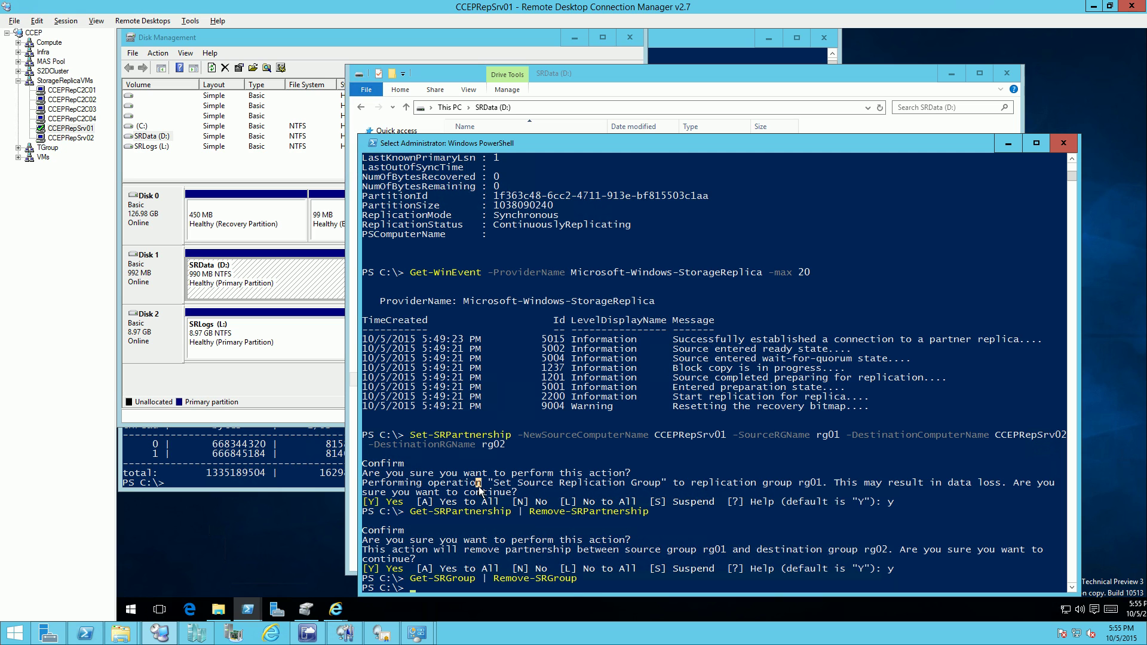
Step: Clear the pasted line and run Get-SRPartnership on CCEPRepSrv01, confirming it returns nothing
{"action": "right_click", "coordinate": [479, 486]}
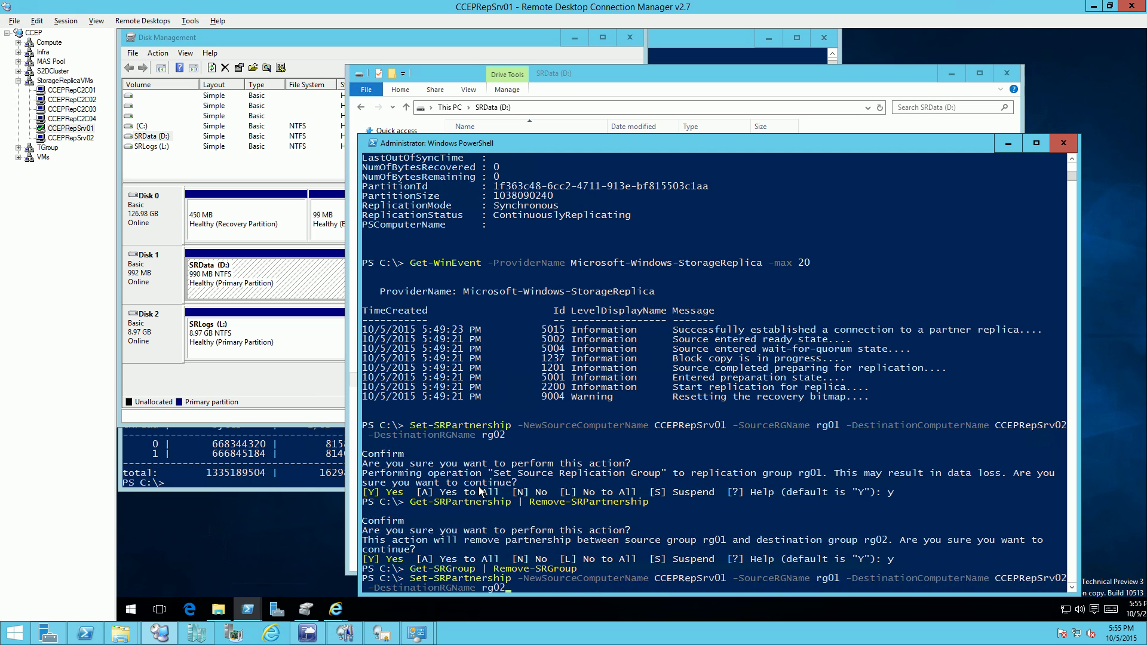
{"action": "key", "text": "Escape"}
{"action": "type", "text": "Get-SRGroup"}
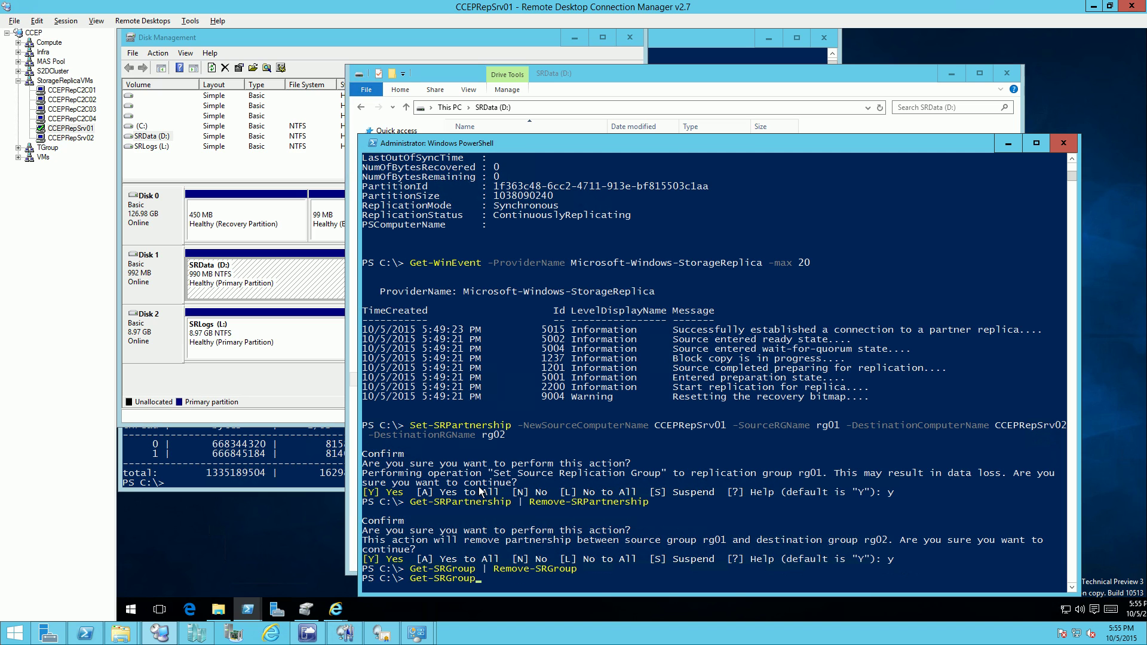
{"action": "key", "text": "Tab"}
{"action": "key", "text": "Return"}
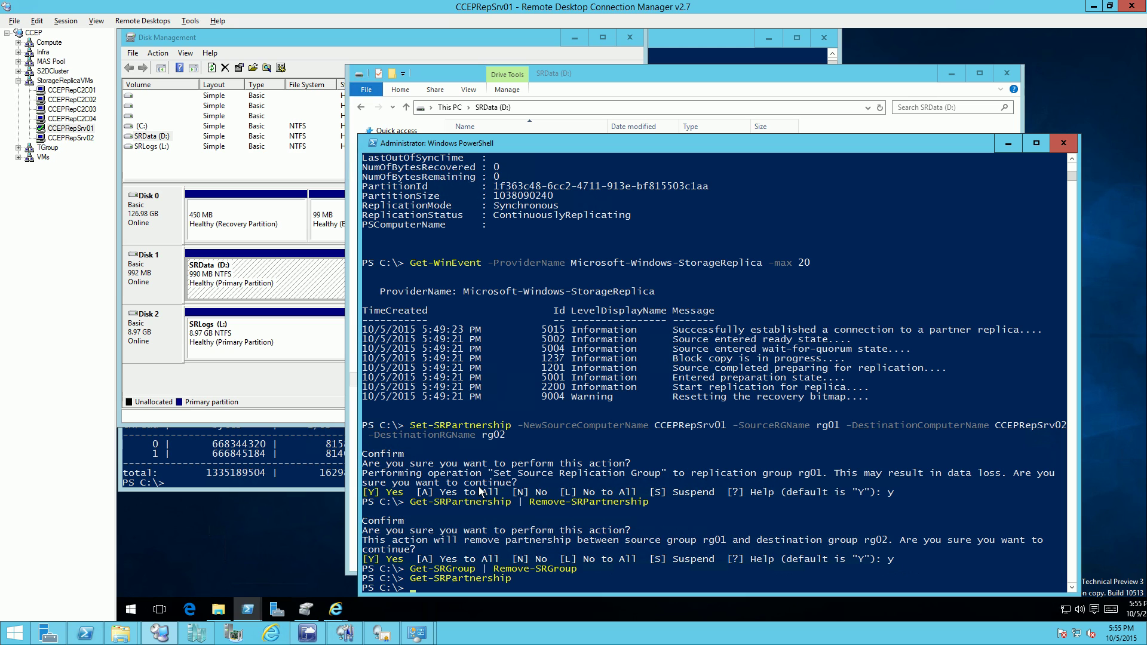